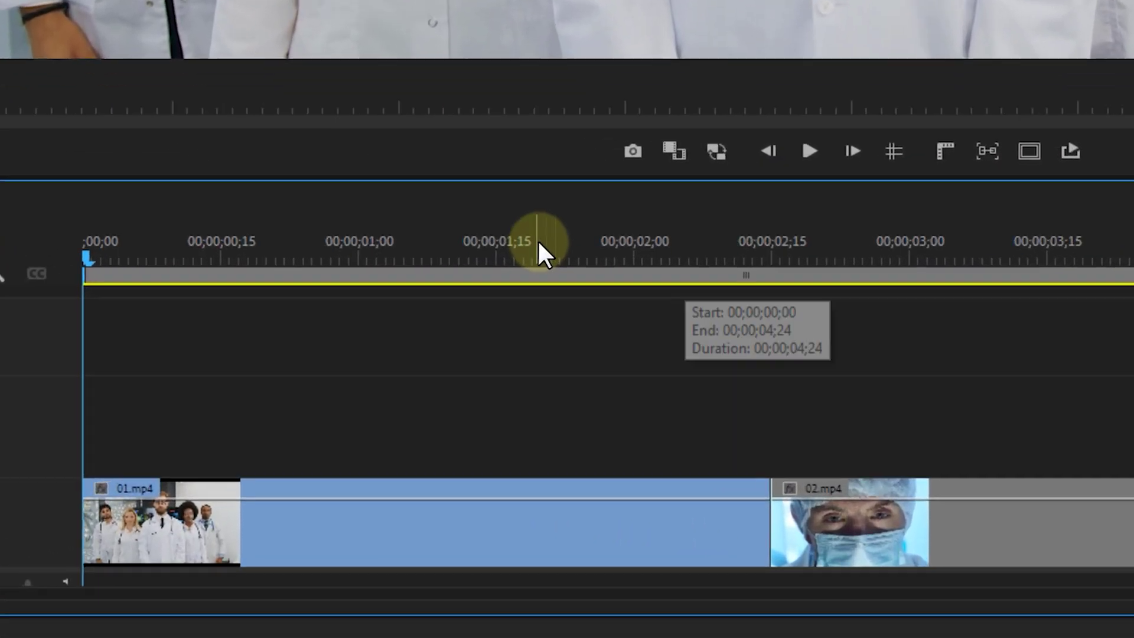
- Place the playhead near the end of 01.mp4 in the 3 Awesome Glitches sequence
left_click(670, 499)
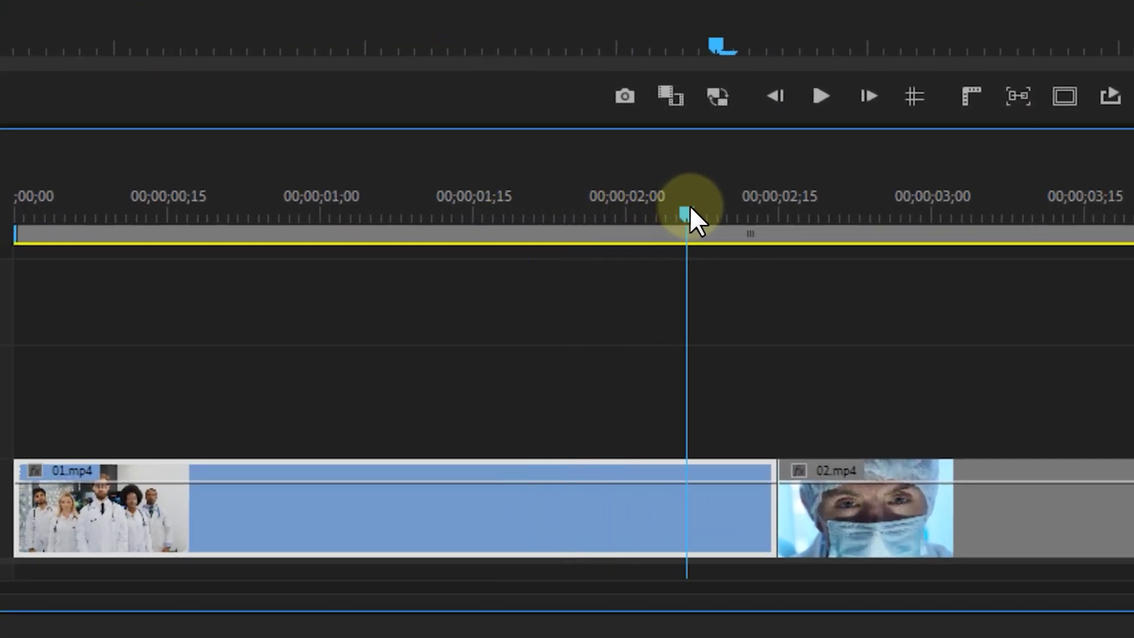
- Snap 02.mp4 against 01.mp4 and split 01.mp4 a couple of frames before the cut
left_click_drag(878, 520, 834, 524)
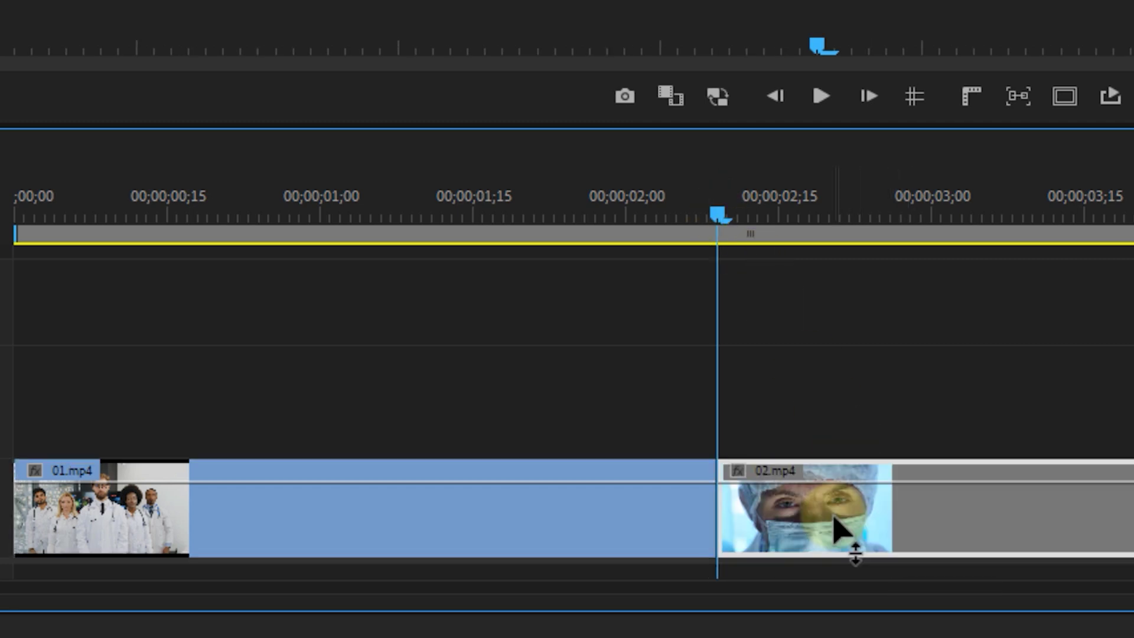
key("Left")
key("Left")
key("Left")
key("Left")
key("Left")
key("Left")
key("Left")
key("Left")
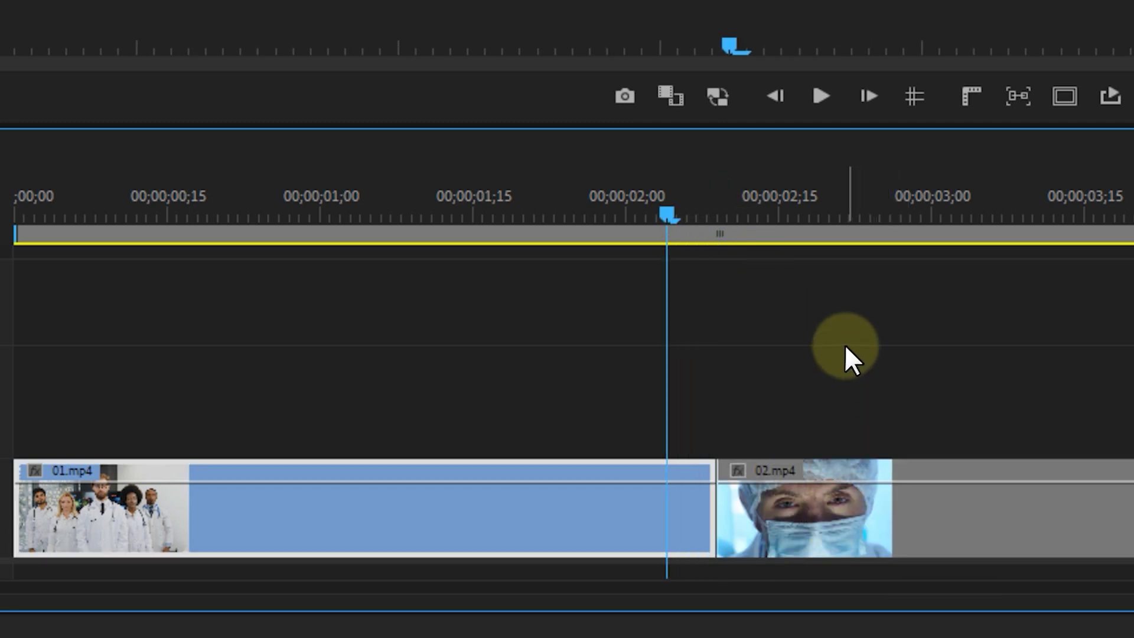
key("Left")
key("Left")
key("Left")
key("Left")
key("Left")
key("Left")
key("Left")
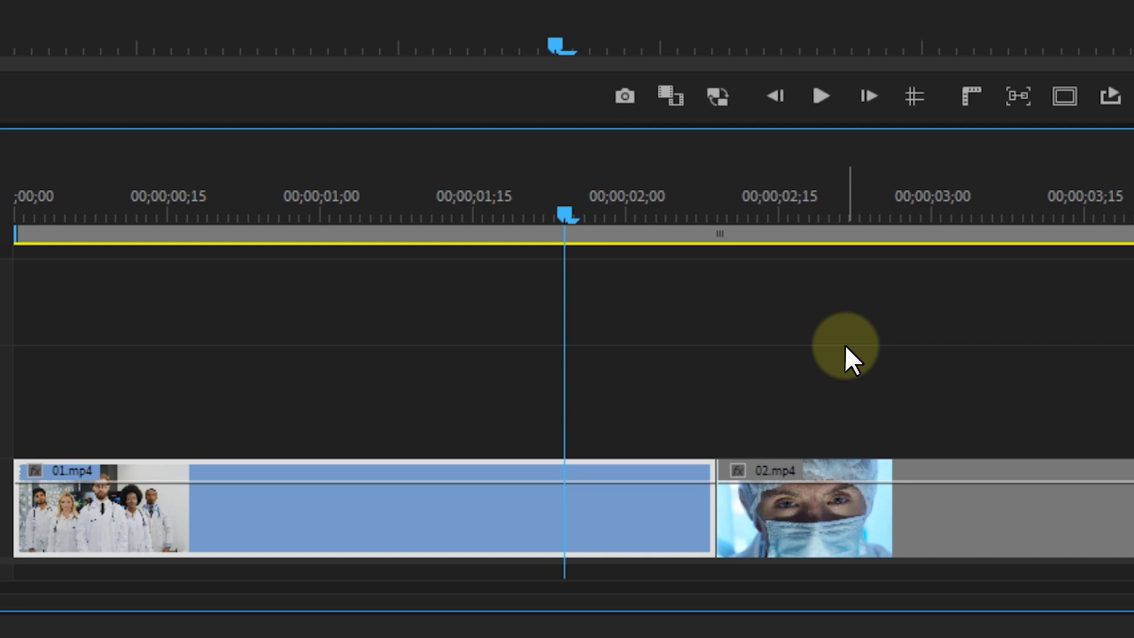
key("ctrl+k")
- Split 02.mp4 a couple of frames after the cut and select its later piece
key("Down")
key("Right")
key("Right")
key("Right")
key("Right")
key("Right")
key("Right")
key("Right")
key("Right")
key("Right")
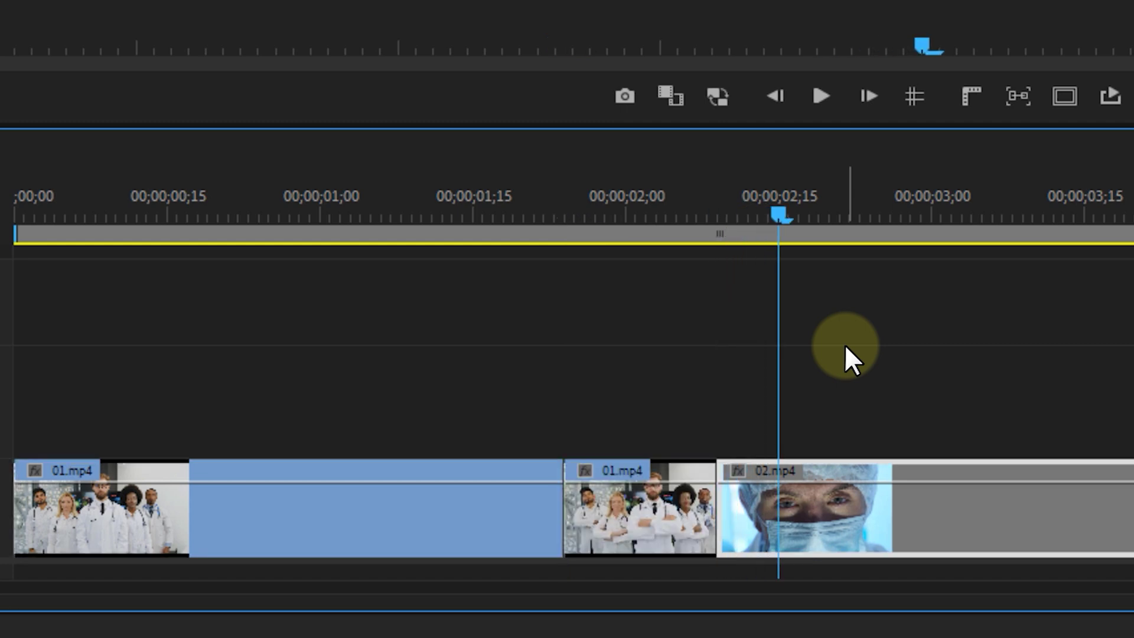
key("Right")
key("Right")
key("Right")
key("Right")
key("Right")
key("Right")
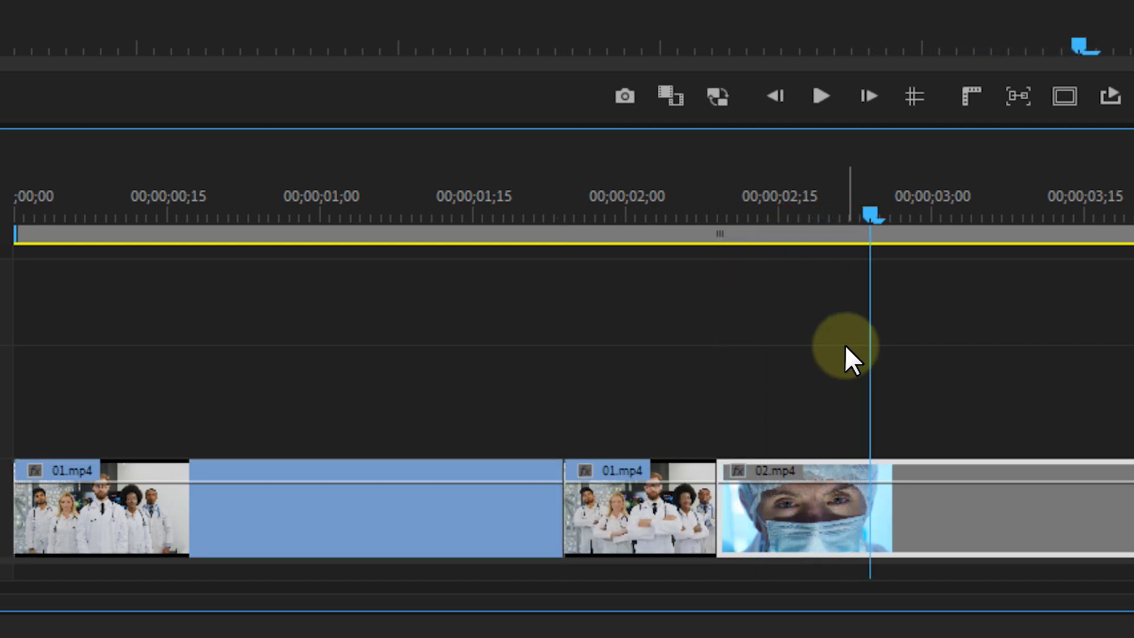
key("ctrl+k")
key("d")
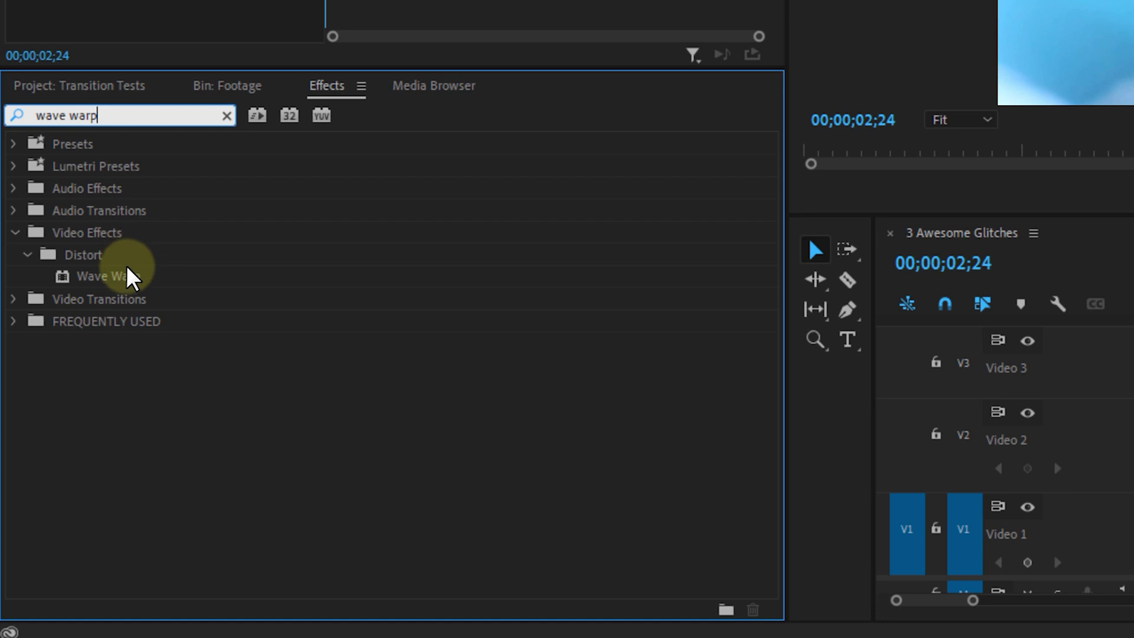
- Apply Wave Warp to the short 01.mp4 piece with Wave Type set to Smooth Noise
left_click_drag(126, 271, 1133, 532)
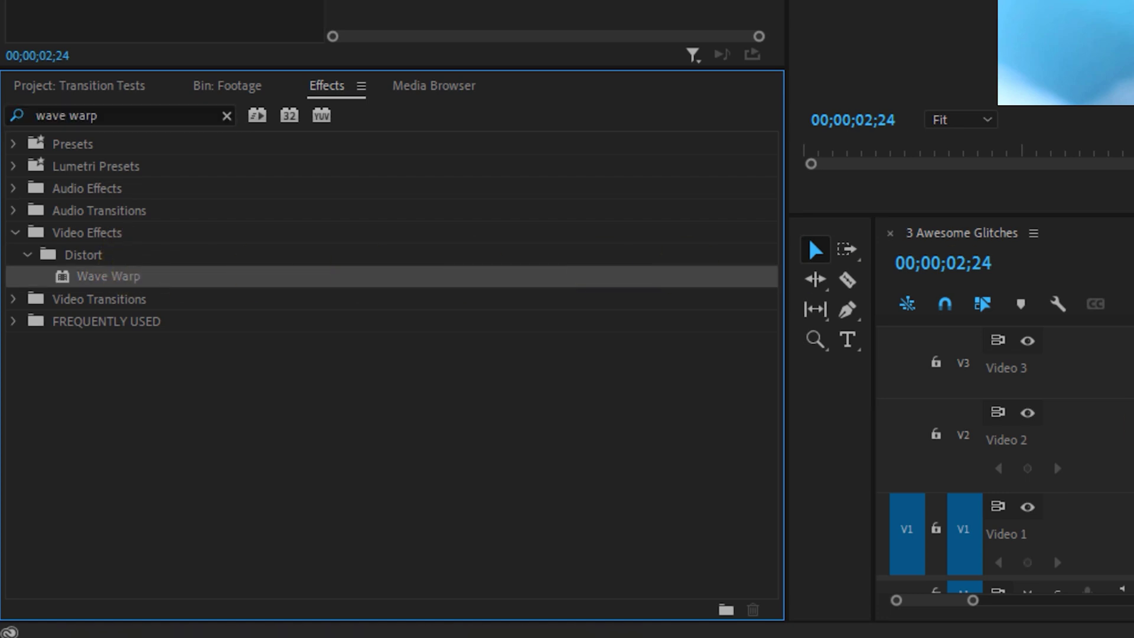
left_click_drag(246, 279, 725, 517)
left_click_drag(725, 516, 726, 517)
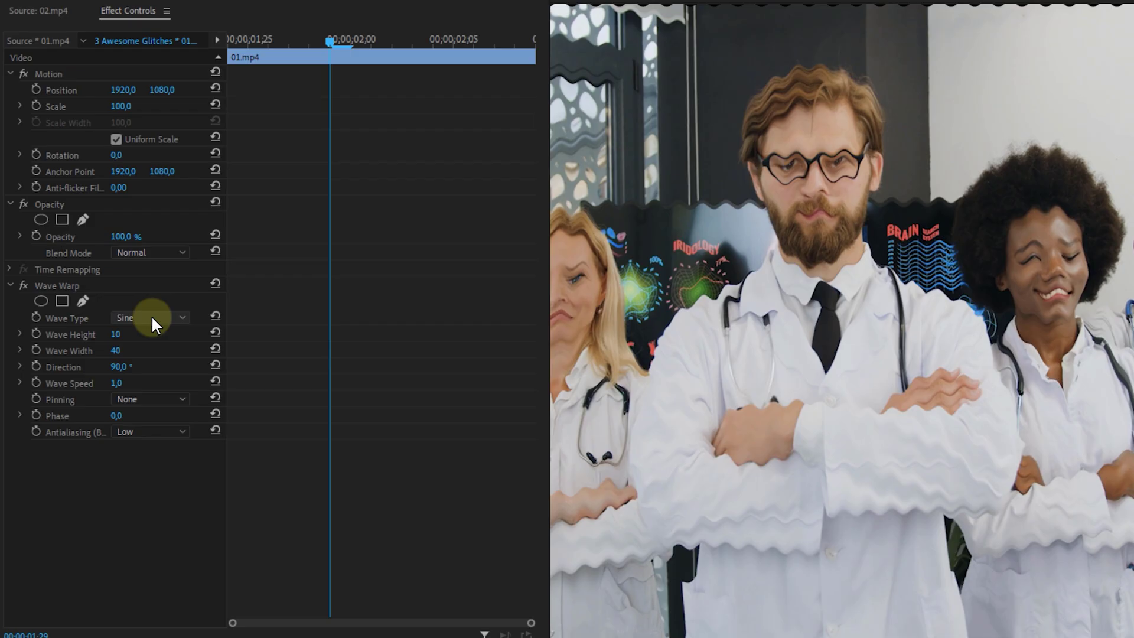
left_click(115, 317)
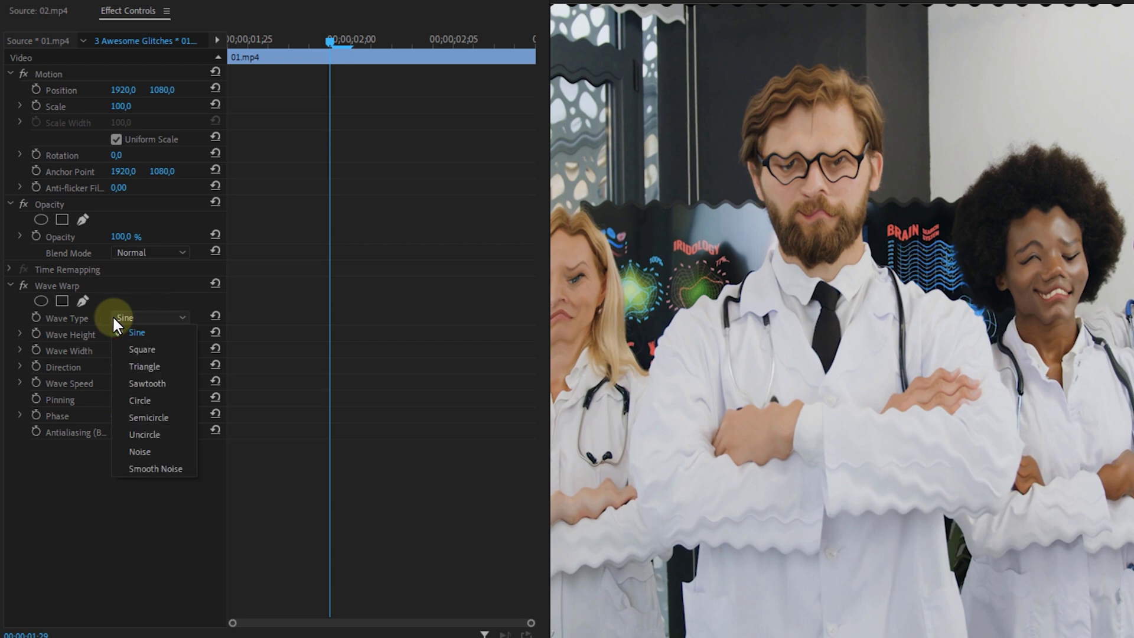
left_click(177, 467)
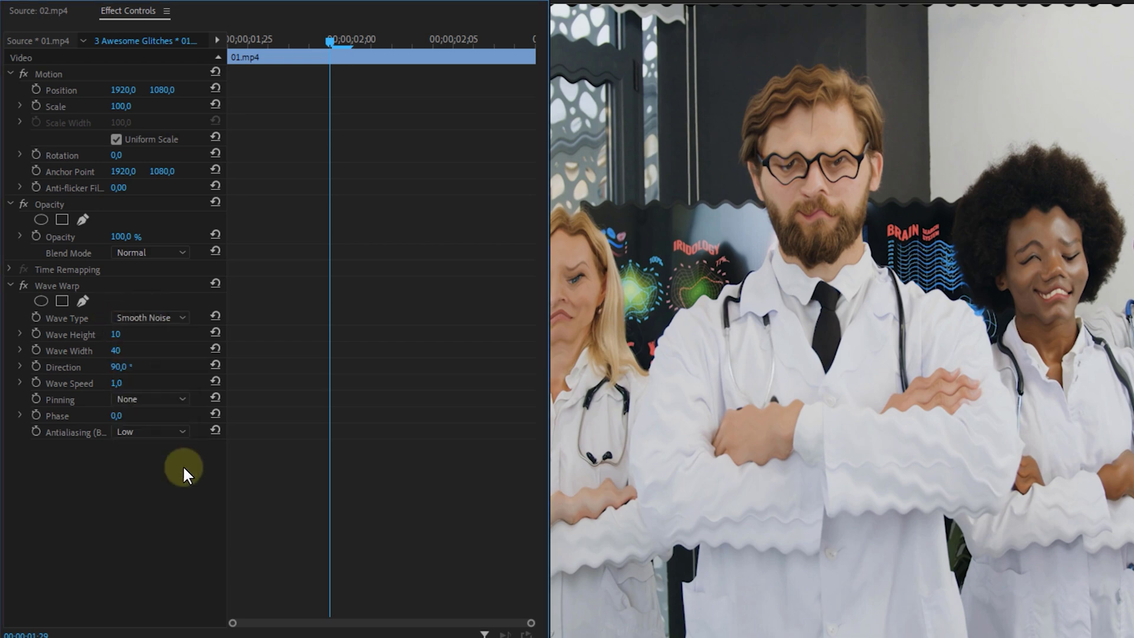
- Keyframe Wave Height starting at 0, scrub toward the cut, and shift the peak keyframe later
key("Tab")
type("0")
key("Return")
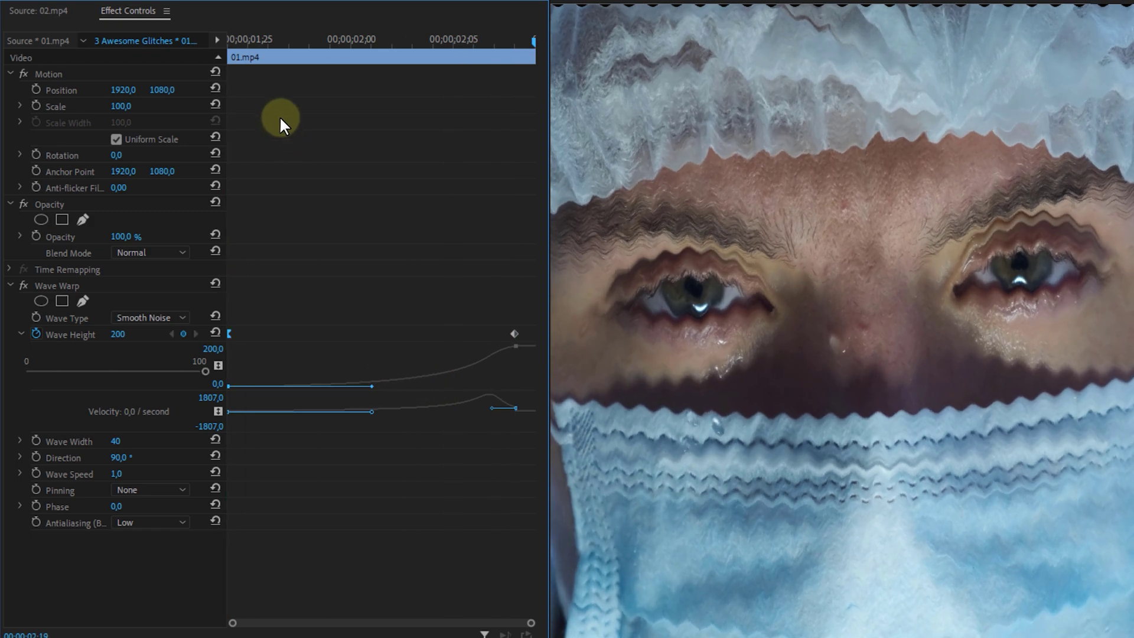
left_click(261, 40)
left_click_drag(261, 41, 496, 68)
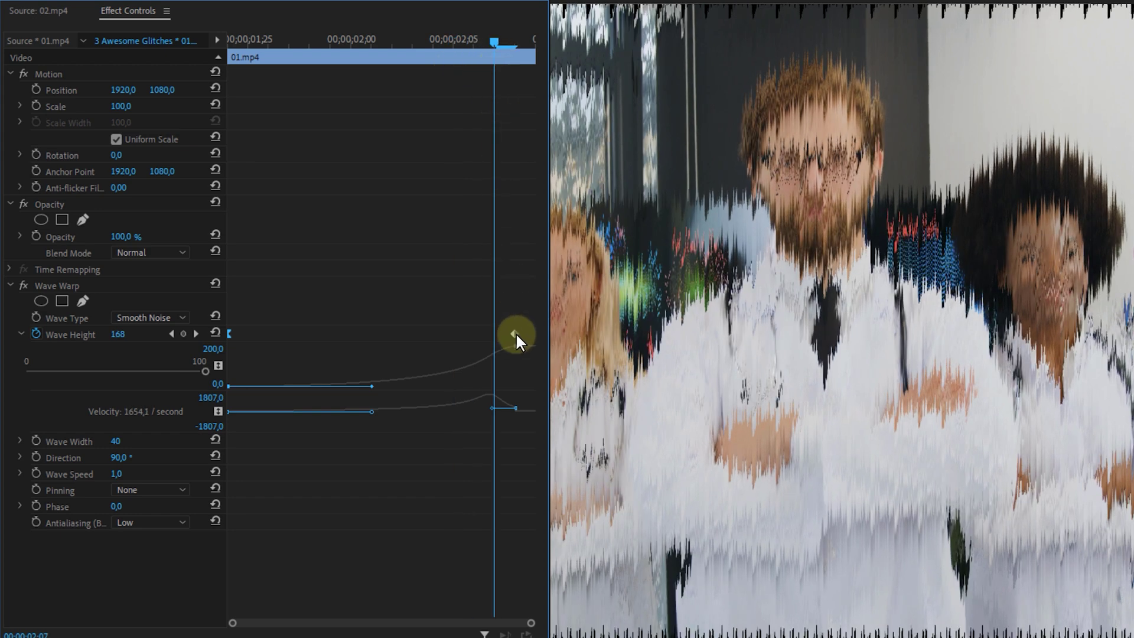
left_click_drag(516, 336, 529, 330)
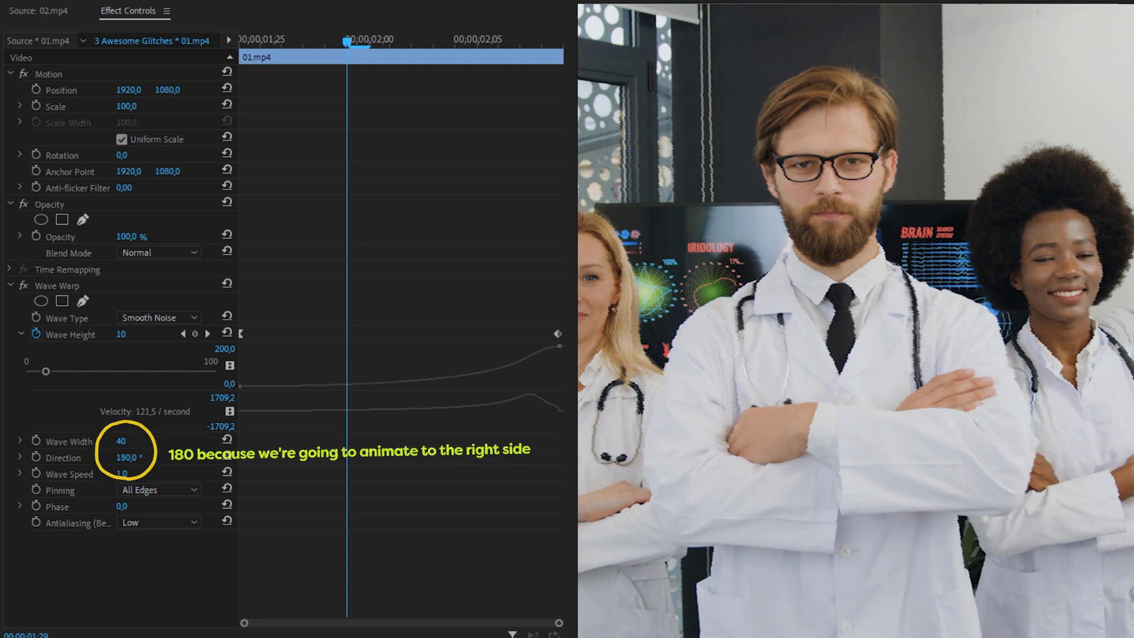
- Turn off Uniform Scale and keyframe Scale Width from 100 to 120 across the 01.mp4 piece
left_click(121, 140)
left_click(240, 37)
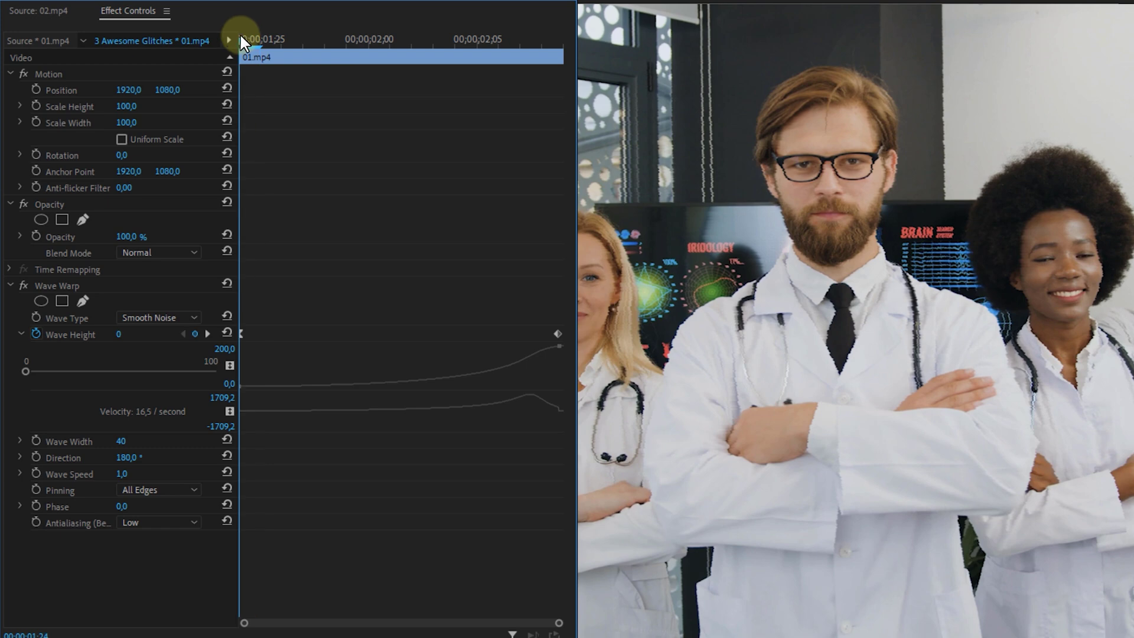
left_click(38, 122)
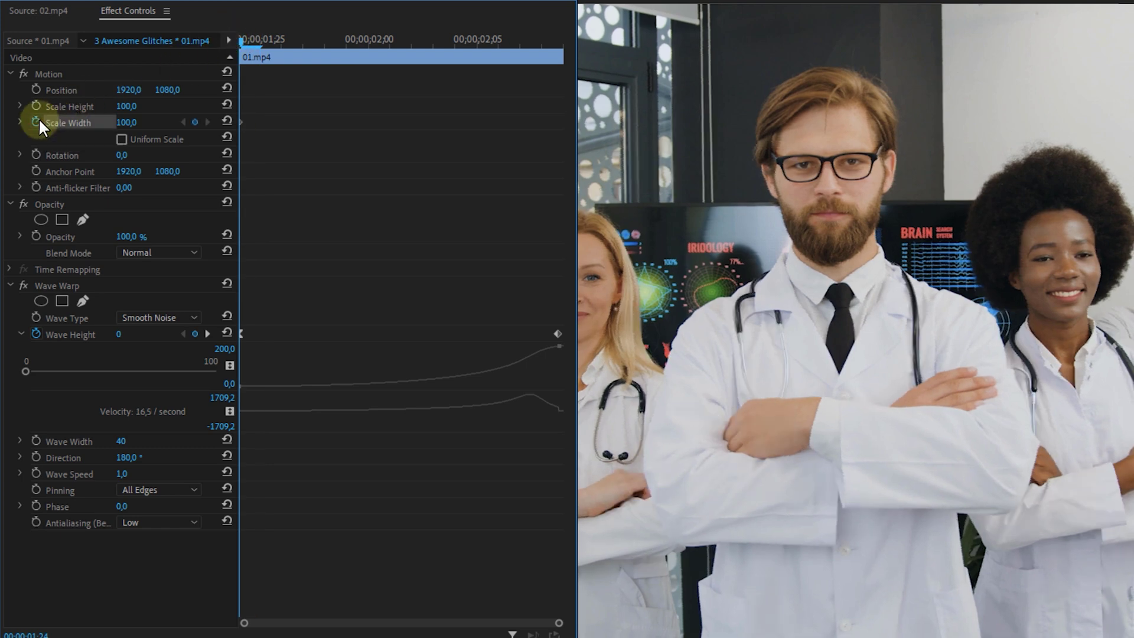
left_click_drag(243, 41, 542, 57)
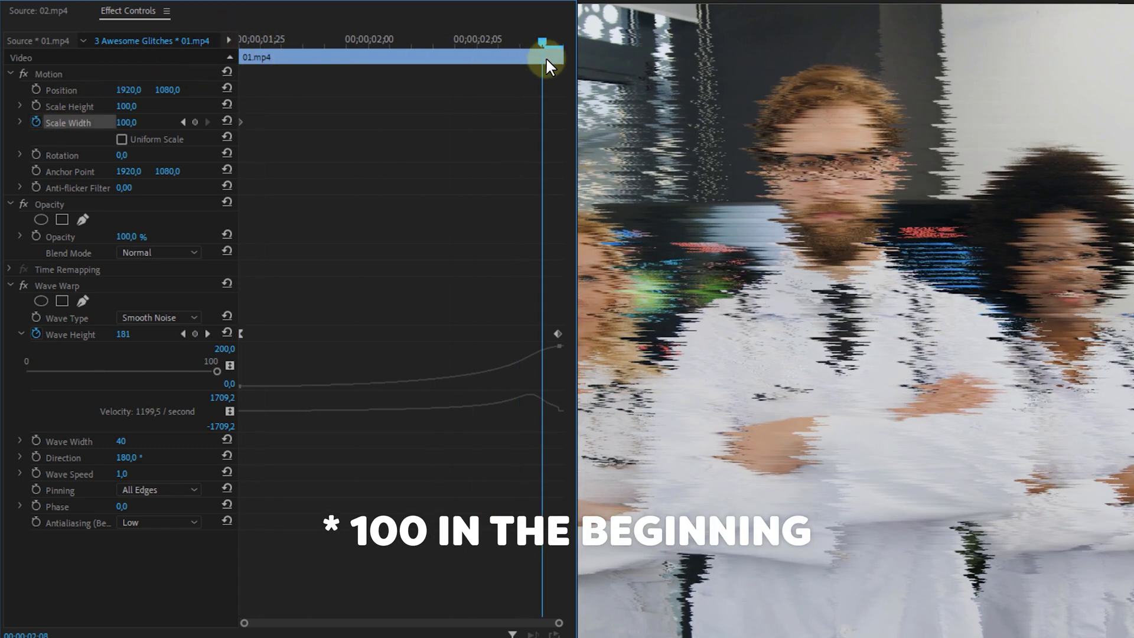
left_click(134, 122)
type("120")
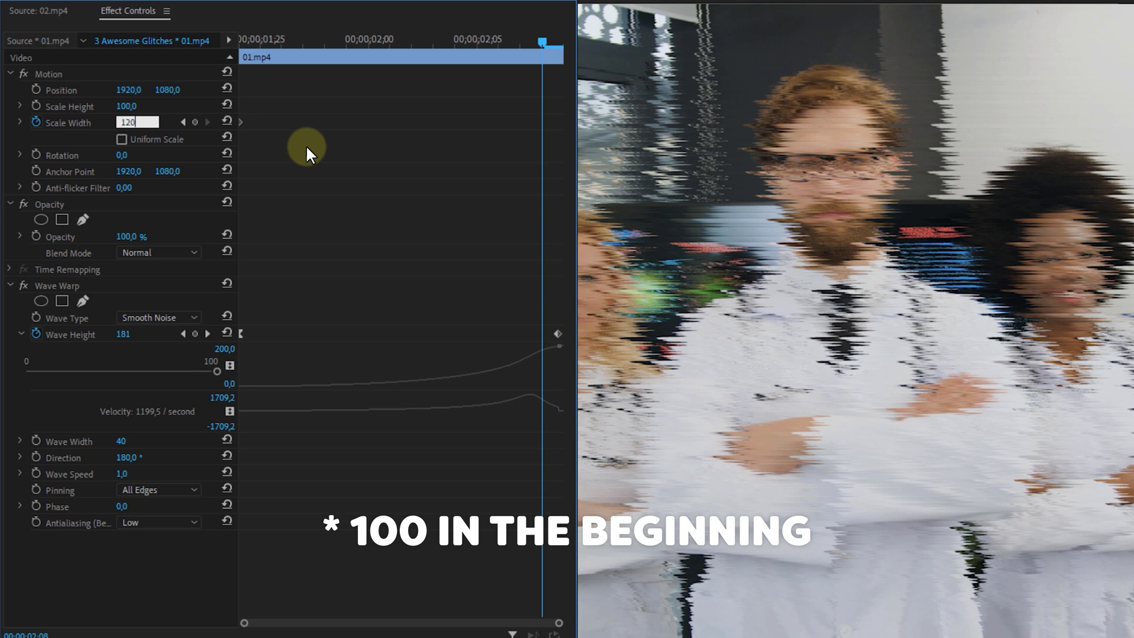
key("Return")
right_click(243, 123)
key("Escape")
left_click(20, 121)
key("Home")
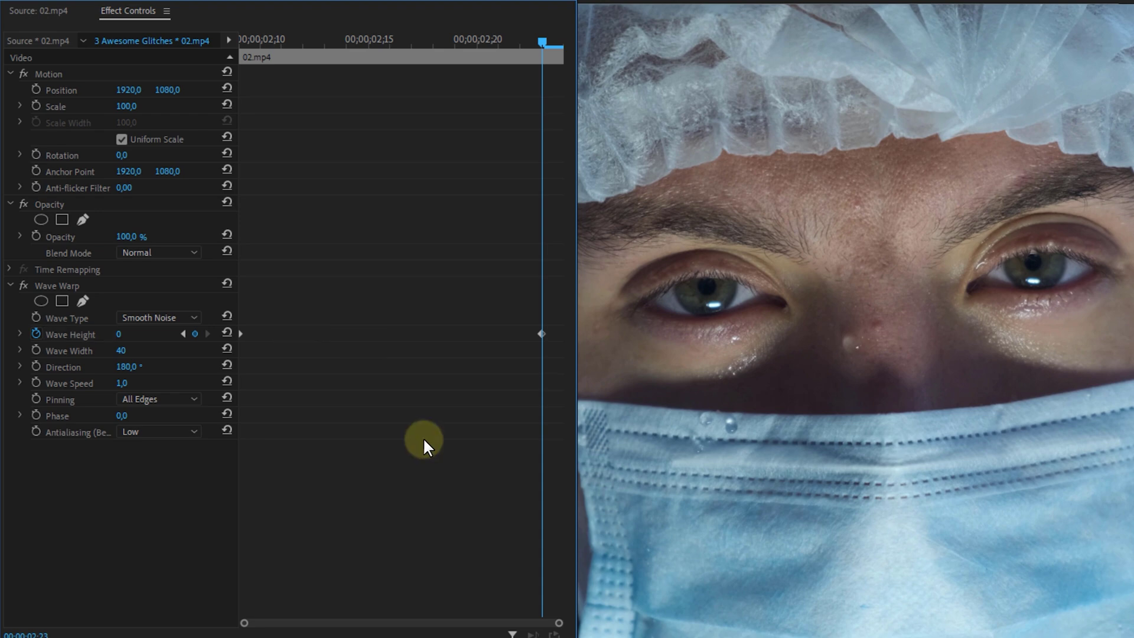
- Apply Ease In to the final Wave Height keyframe on the 02.mp4 piece
right_click(540, 333)
left_click(606, 552)
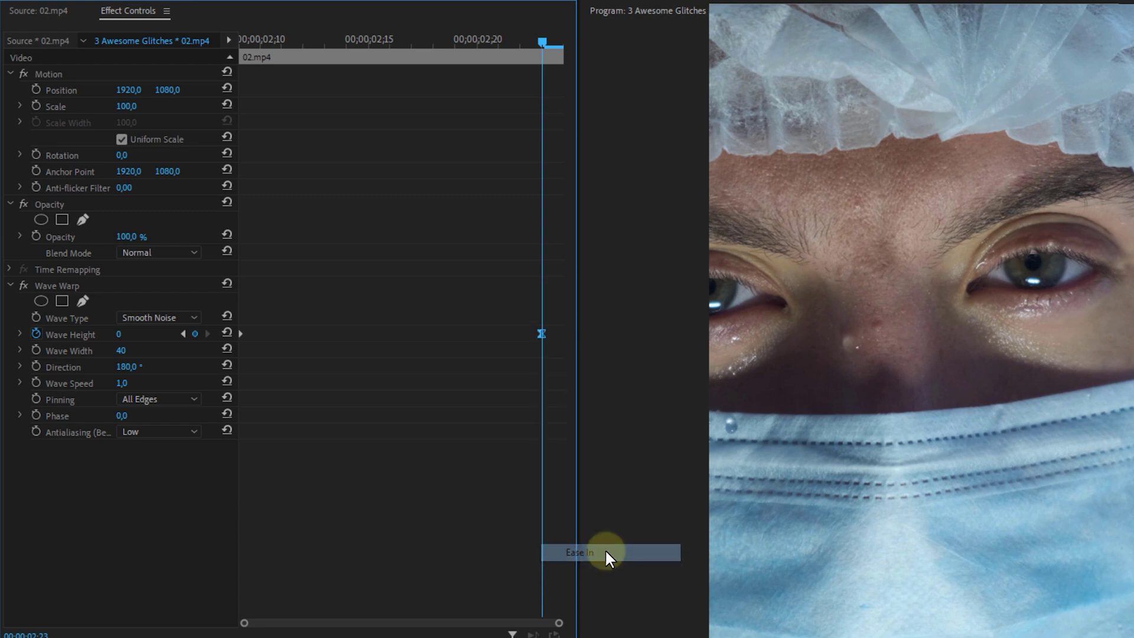
left_click(20, 333)
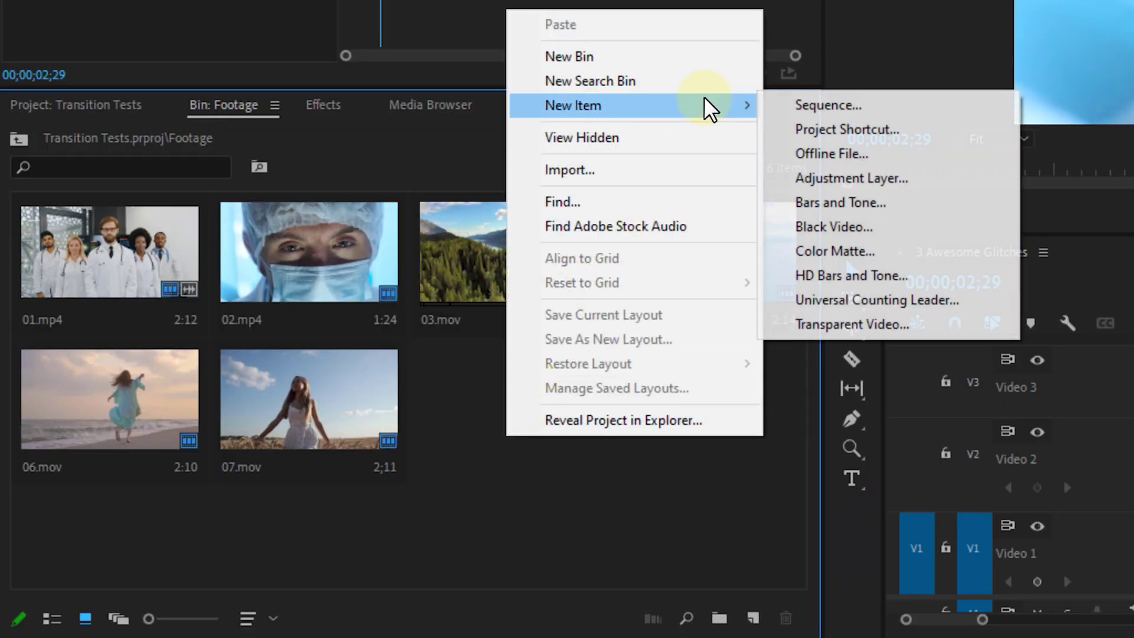
- Create an adjustment layer on V2 aligned with the short 01.mp4 piece
left_click(880, 179)
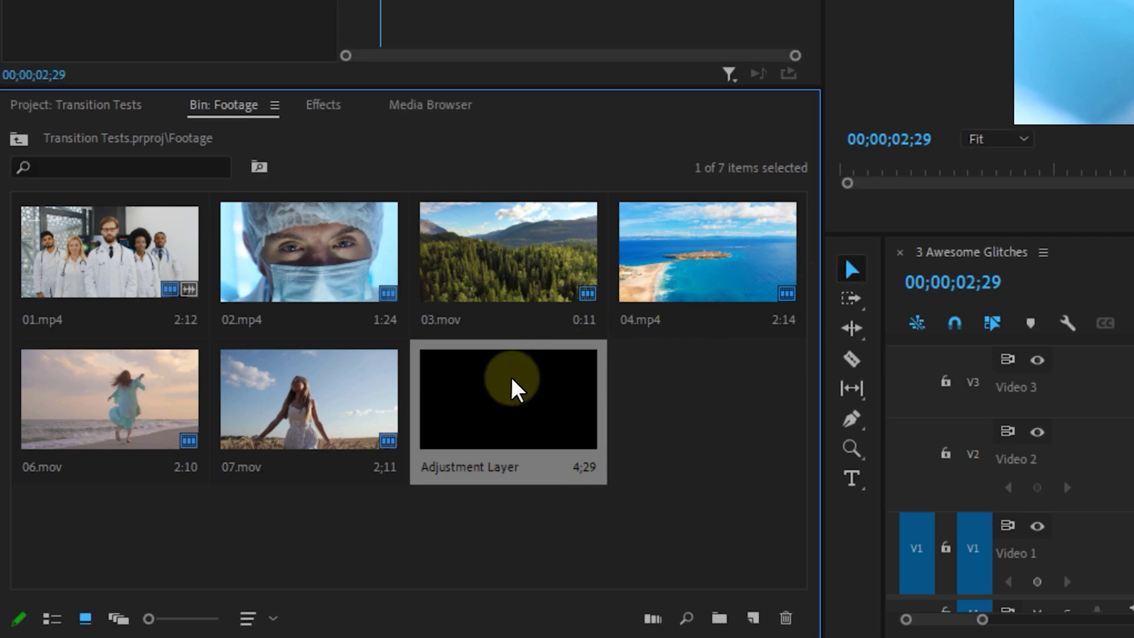
left_click_drag(514, 385, 1133, 437)
left_click_drag(422, 437, 450, 469)
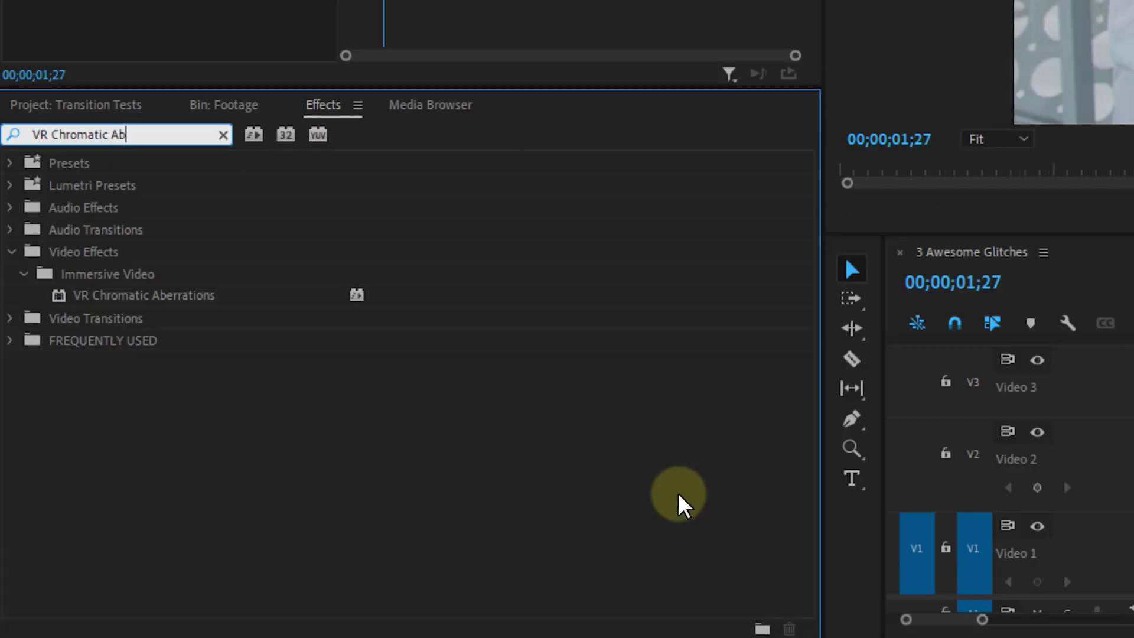
- Apply VR Chromatic Aberrations with Auto VR off and Stereoscopic - Over/Under frame layout
left_click_drag(180, 298, 1133, 478)
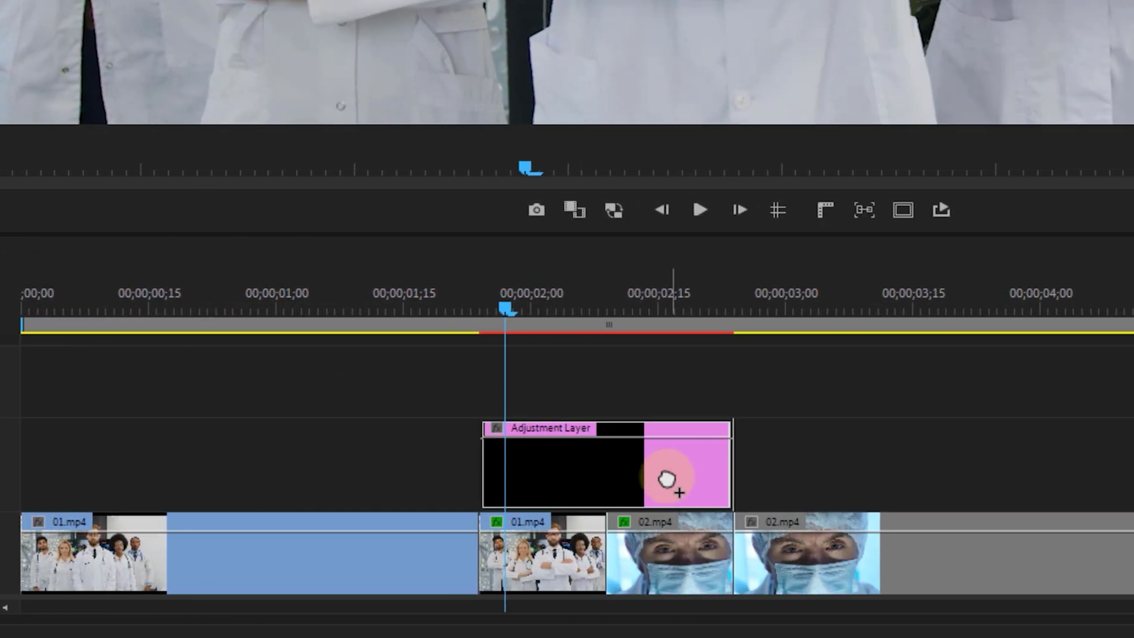
left_click_drag(666, 479, 666, 480)
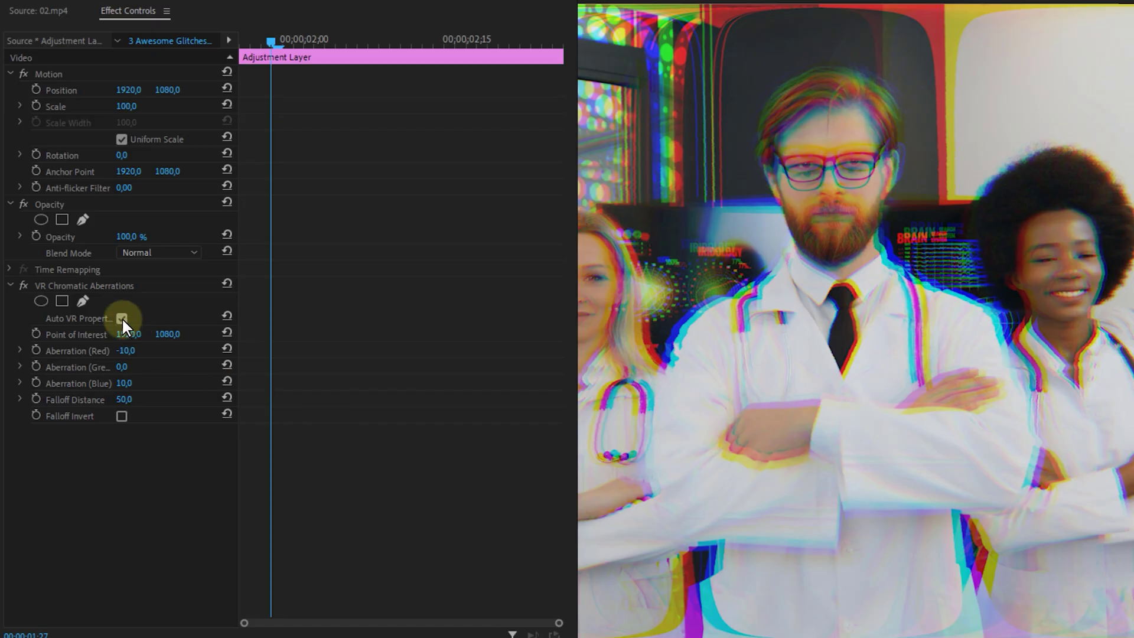
left_click(122, 319)
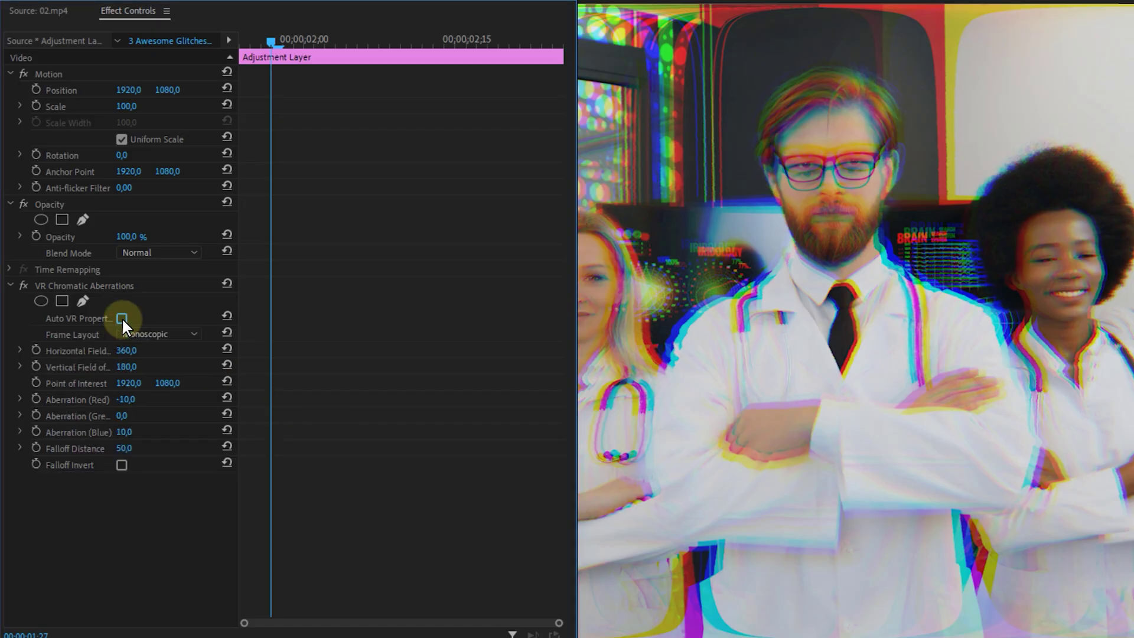
left_click(142, 332)
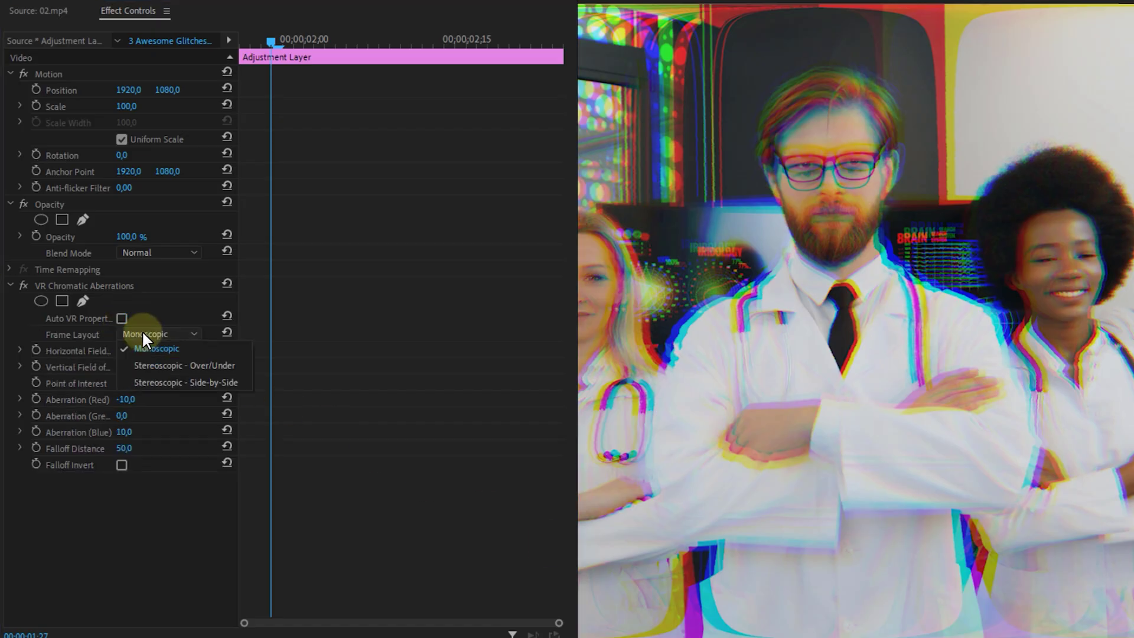
left_click(190, 365)
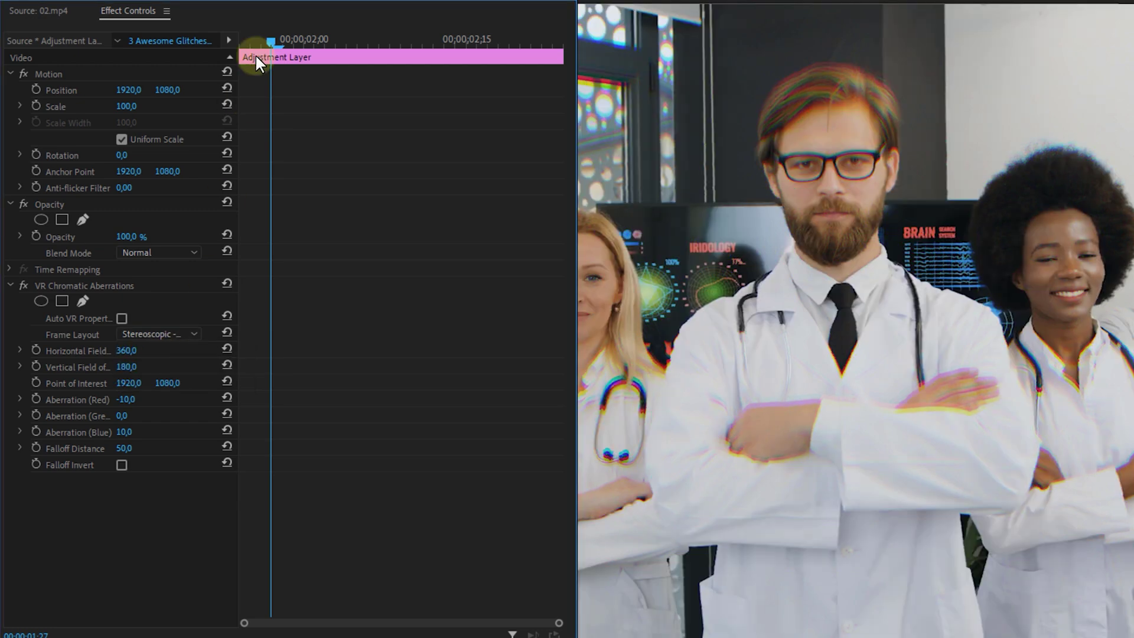
- Set red aberration to 0 at the layer's start and scrub through the transition
left_click_drag(256, 57, 239, 39)
type("0")
key("Return")
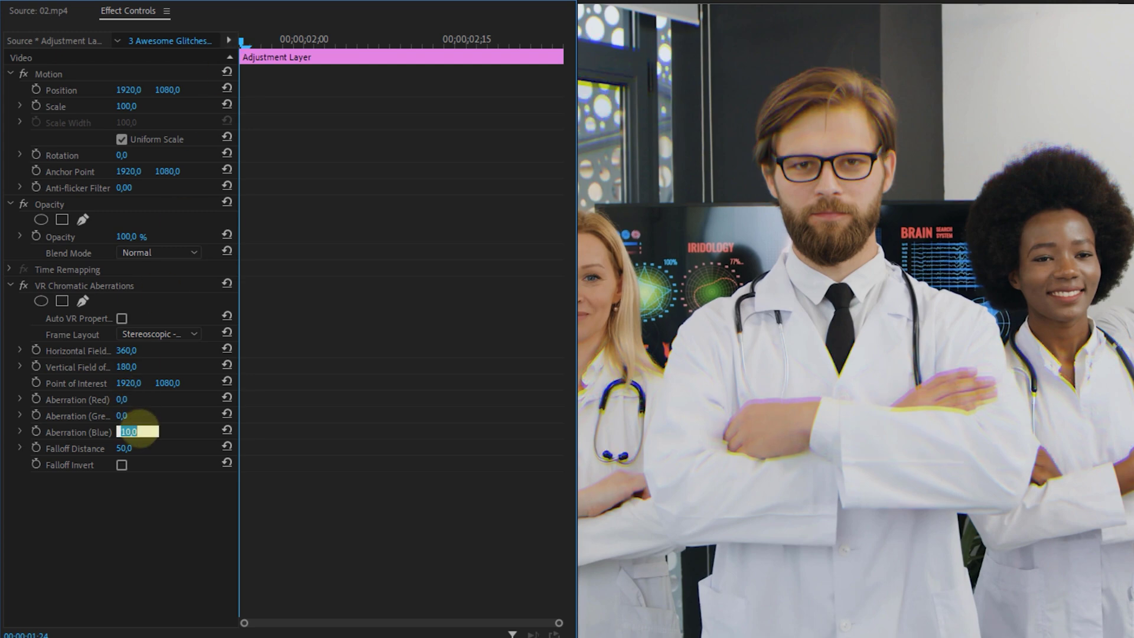
left_click_drag(262, 33, 401, 54)
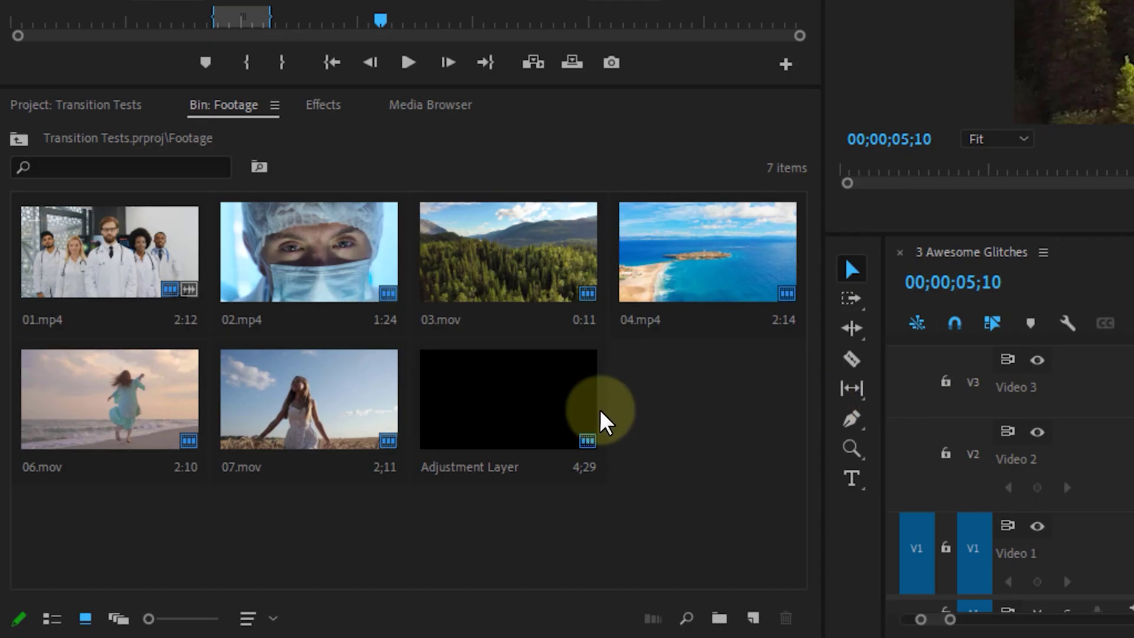
- Place an adjustment layer from 03.mov's start, trimmed to end where 04.mp4 ends
left_click_drag(512, 423, 1133, 469)
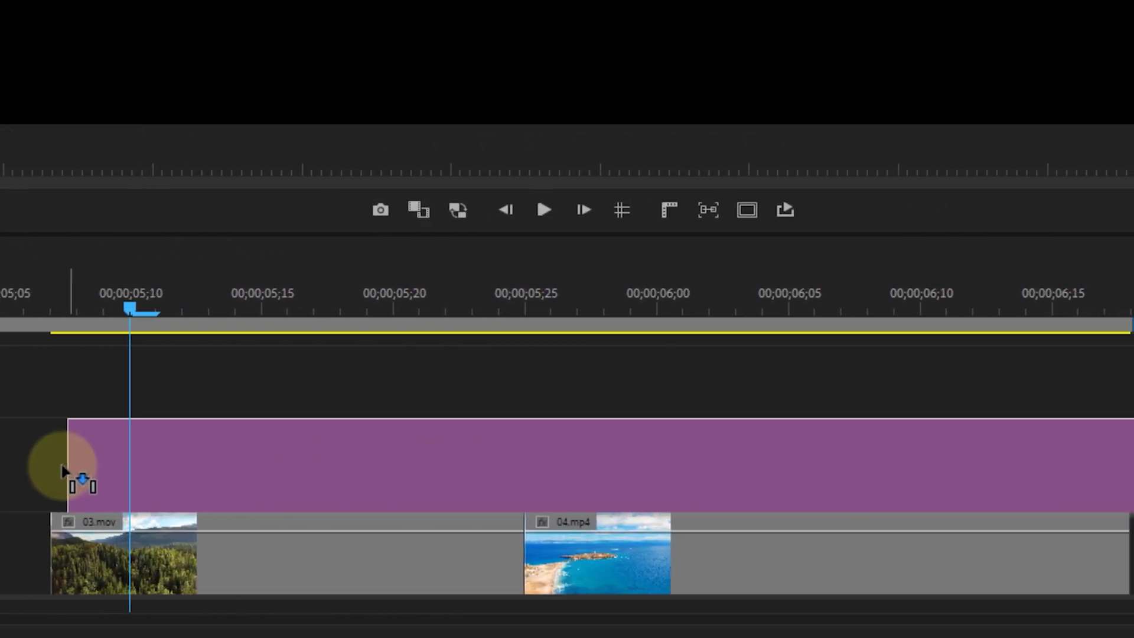
left_click_drag(63, 471, 54, 471)
key("c")
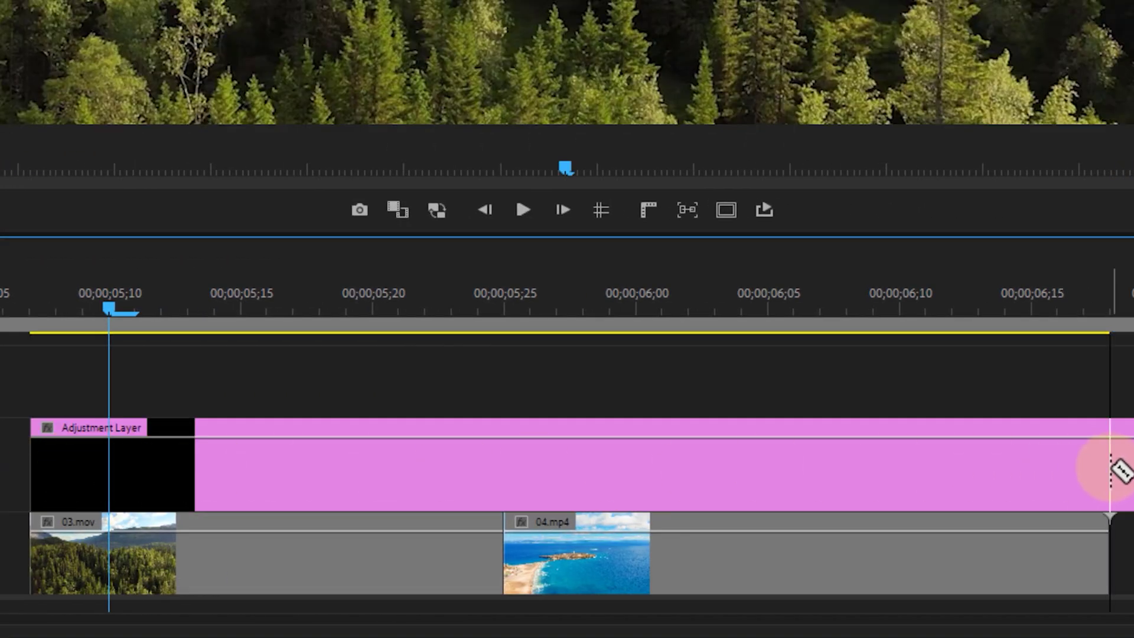
left_click(1110, 471)
key("Delete")
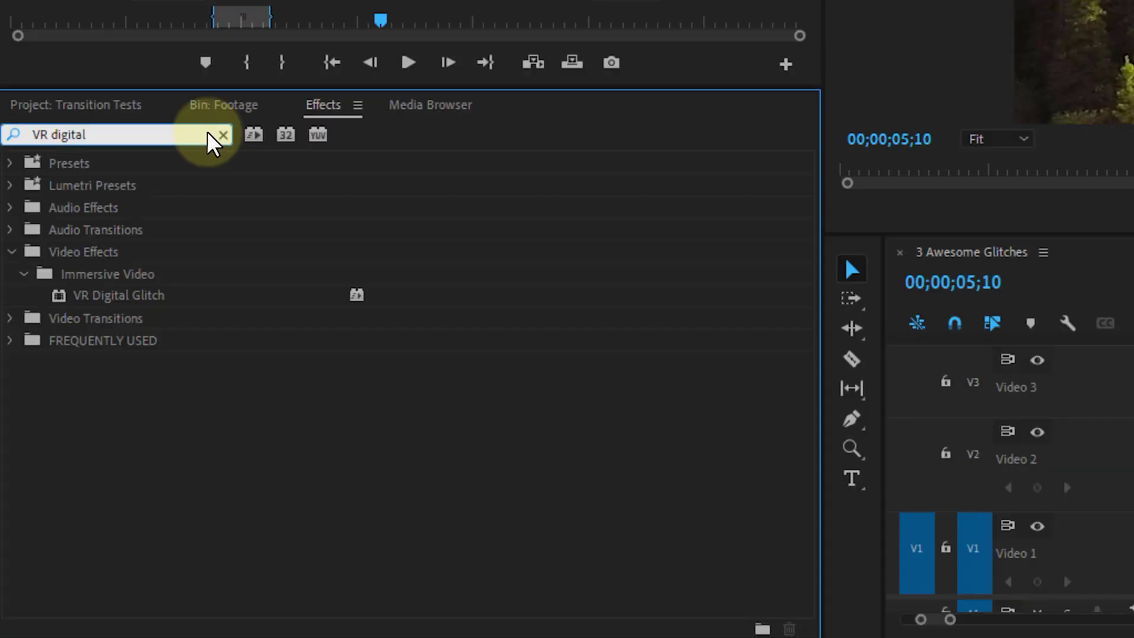
- Apply VR Digital Glitch to the adjustment layer with Distortion Complexity 1
left_click_drag(160, 299, 1133, 458)
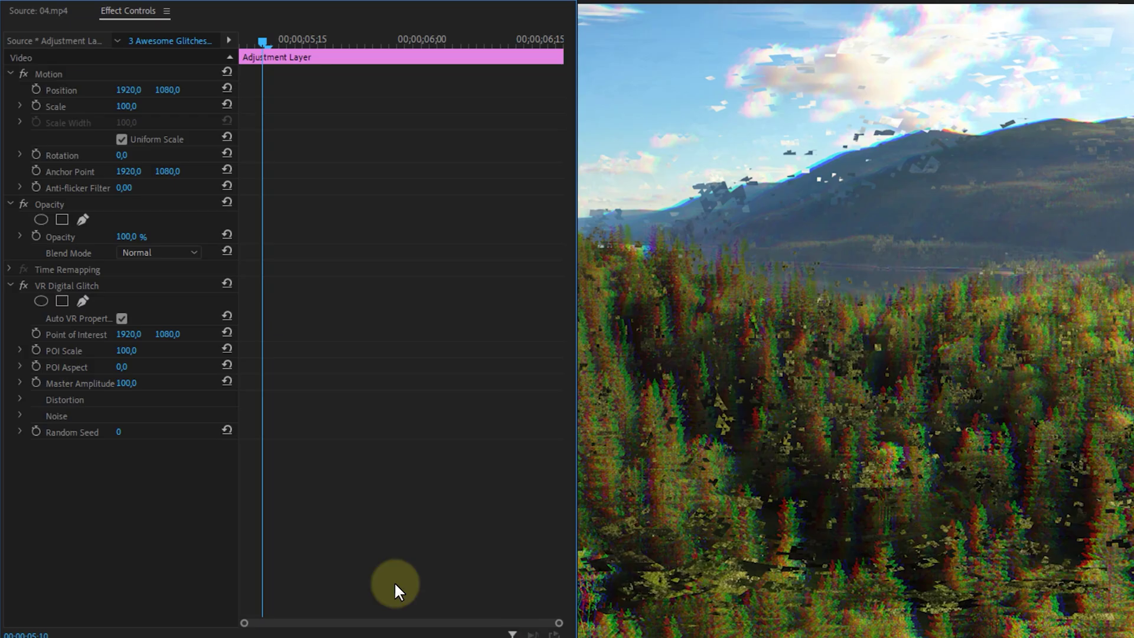
left_click(22, 396)
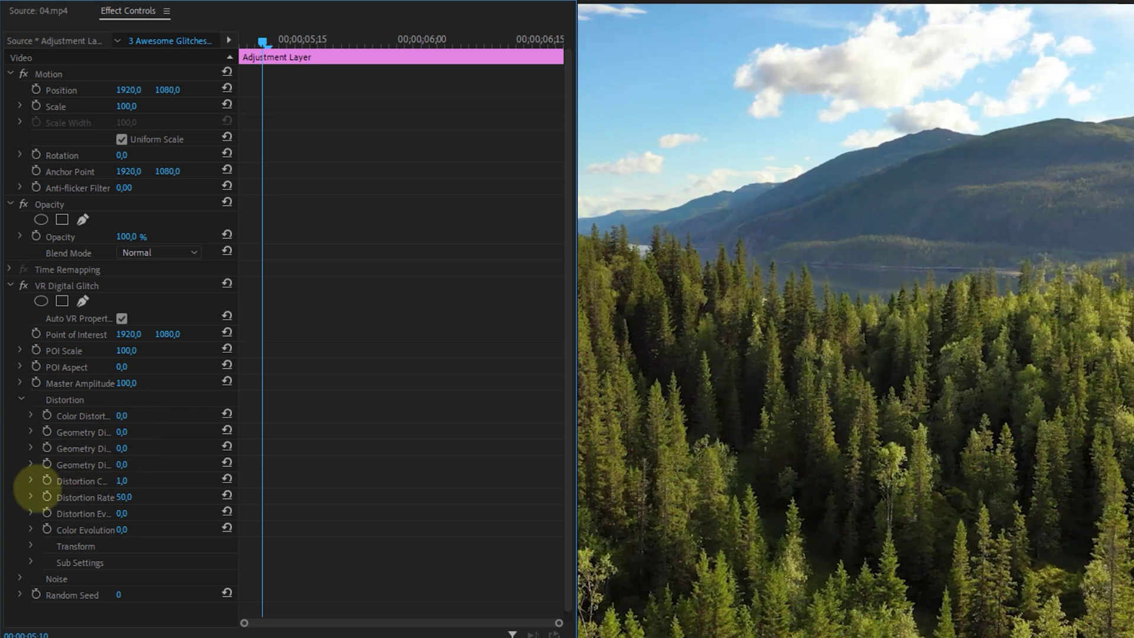
left_click(121, 481)
type("1")
key("Return")
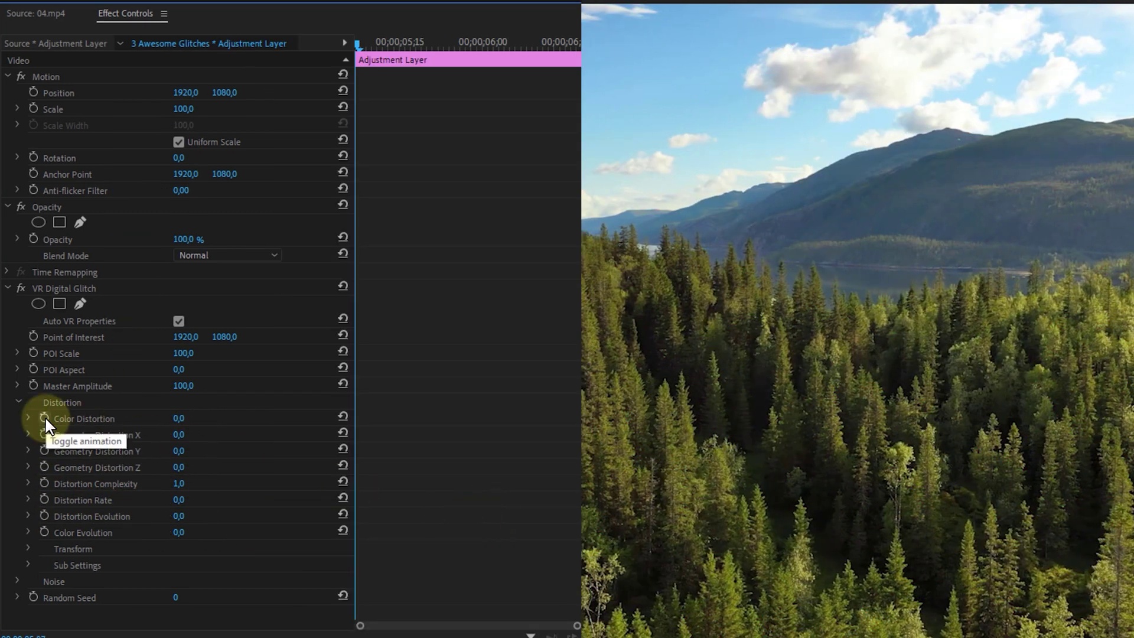
- Keyframe Color Distortion to 100 and Distortion Evolution to 125° at the 06;00 cut
left_click(44, 416)
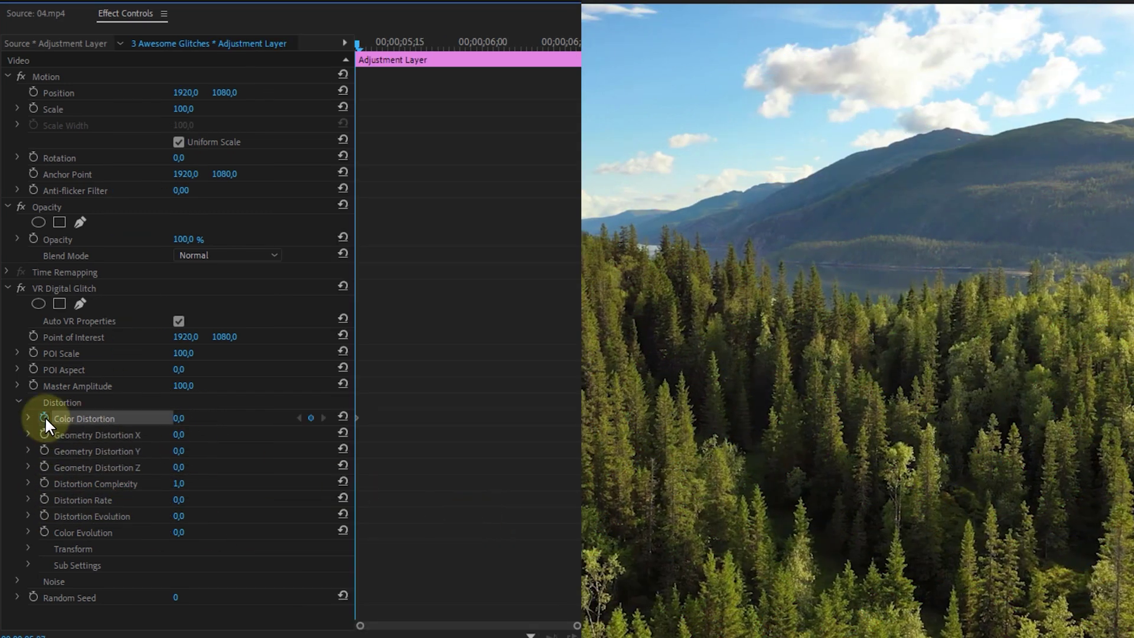
left_click(43, 515)
left_click(46, 527)
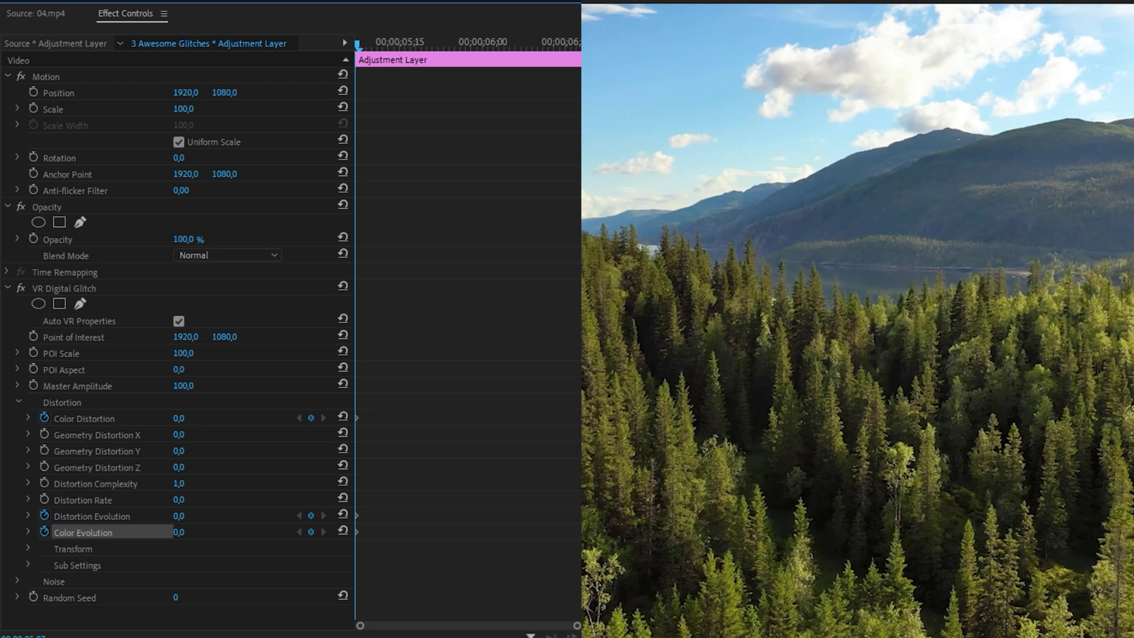
key("space")
type("100")
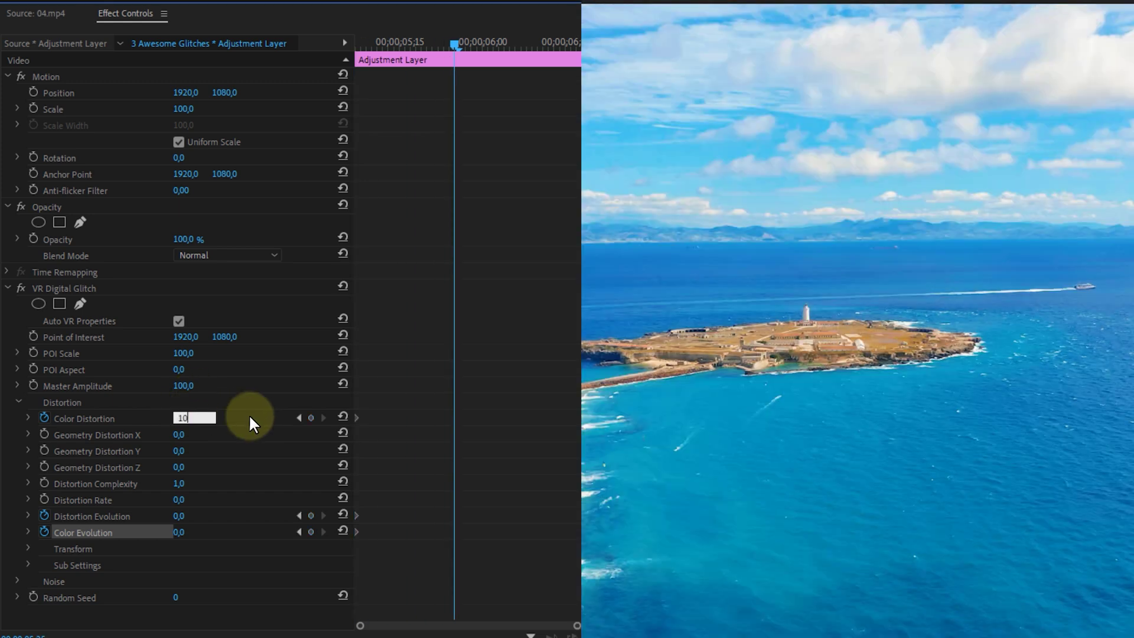
key("Return")
left_click(212, 515)
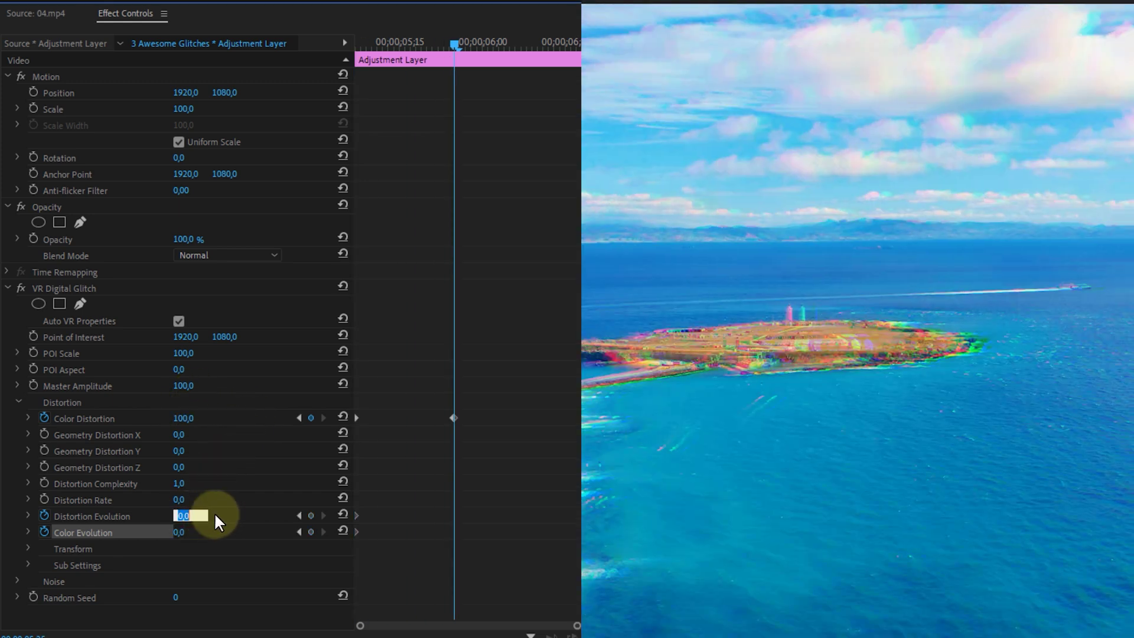
type("125")
key("Return")
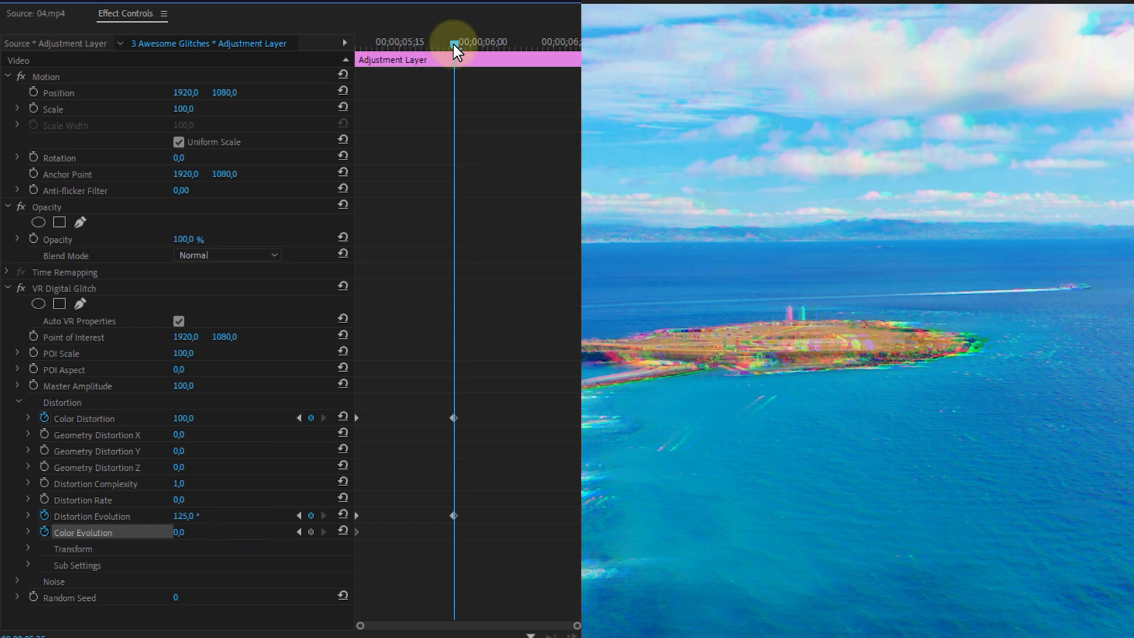
- At the layer's end, set Color Distortion and Distortion Evolution to 0 and add a Color Evolution keyframe
left_click_drag(454, 46, 574, 94)
type("0")
key("Return")
left_click(184, 516)
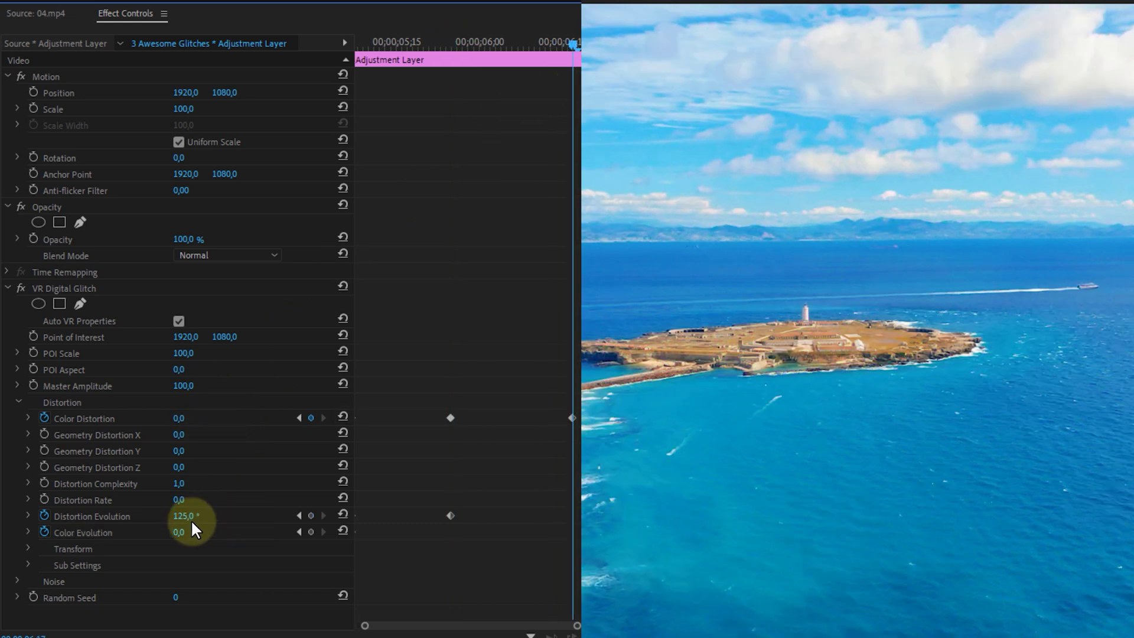
type("0")
key("Return")
left_click(310, 531)
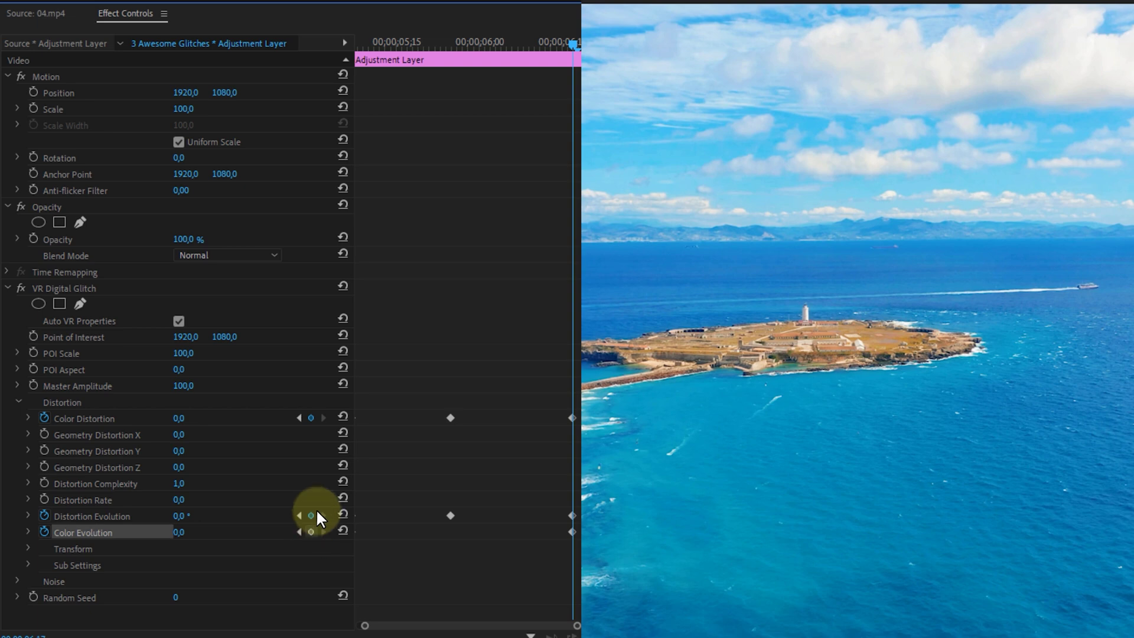
- Keyframe Color Evolution to -96,3° just before the cut and 100 a few frames later
left_click_drag(474, 41, 453, 50)
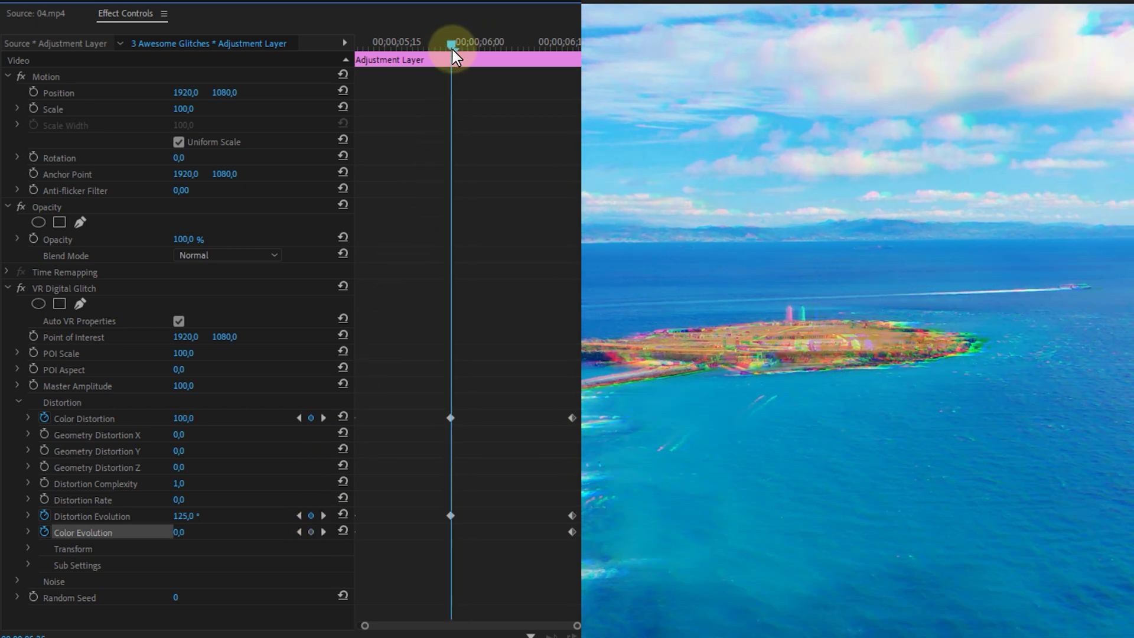
key("Left")
key("Left")
key("Left")
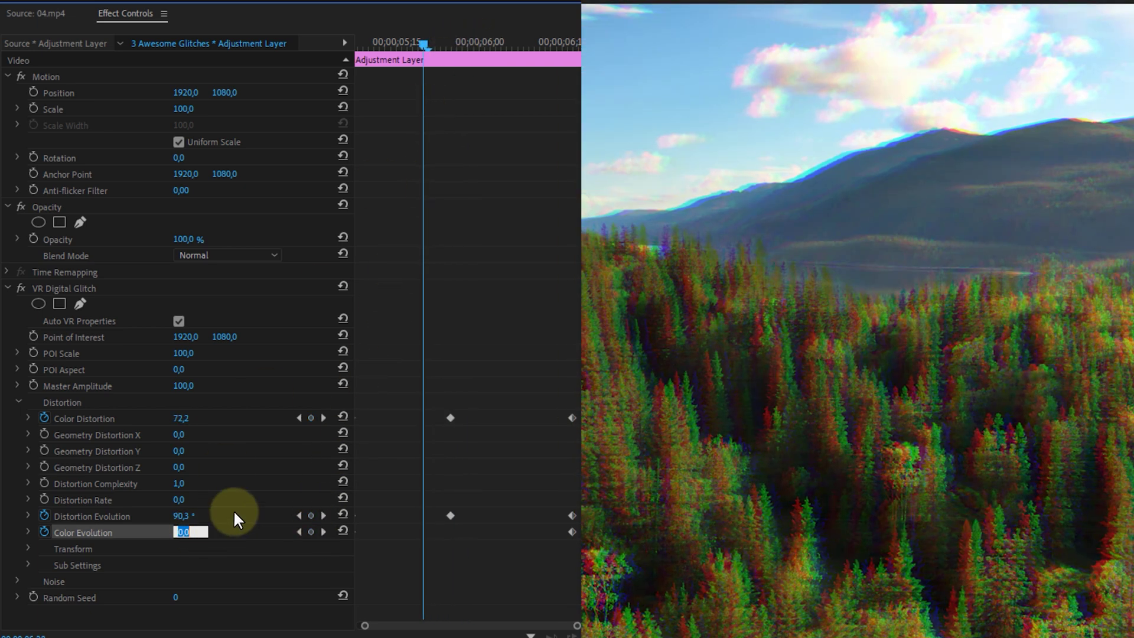
type("-96,3")
key("Return")
key("Right")
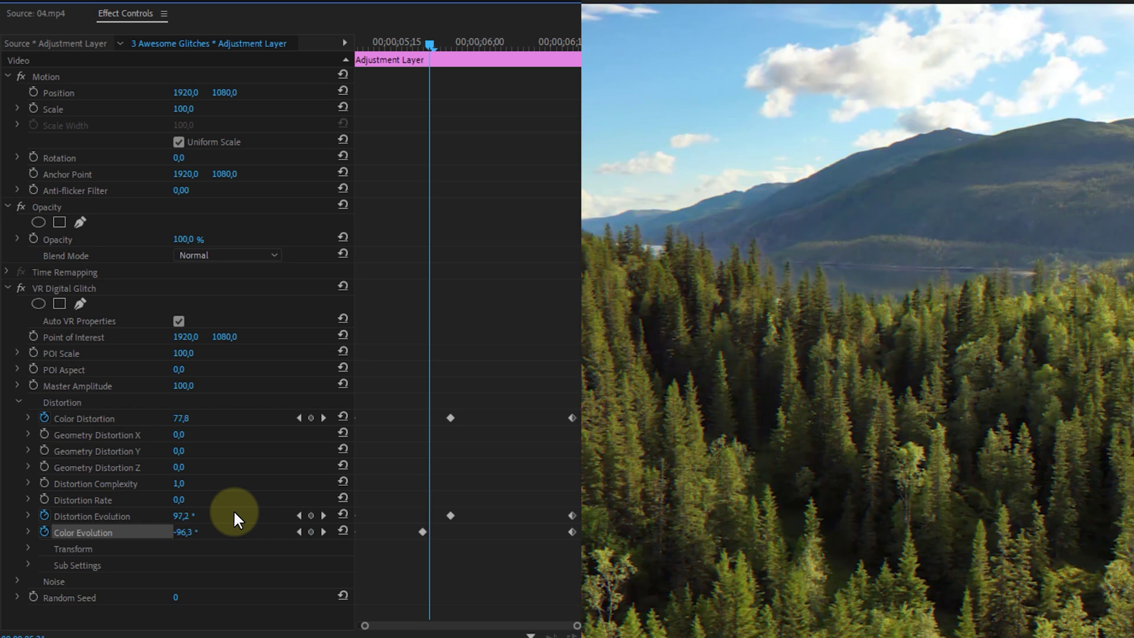
key("Right")
key("Right")
key("Right")
key("Right")
key("Right")
key("Right")
key("Right")
key("Right")
key("Right")
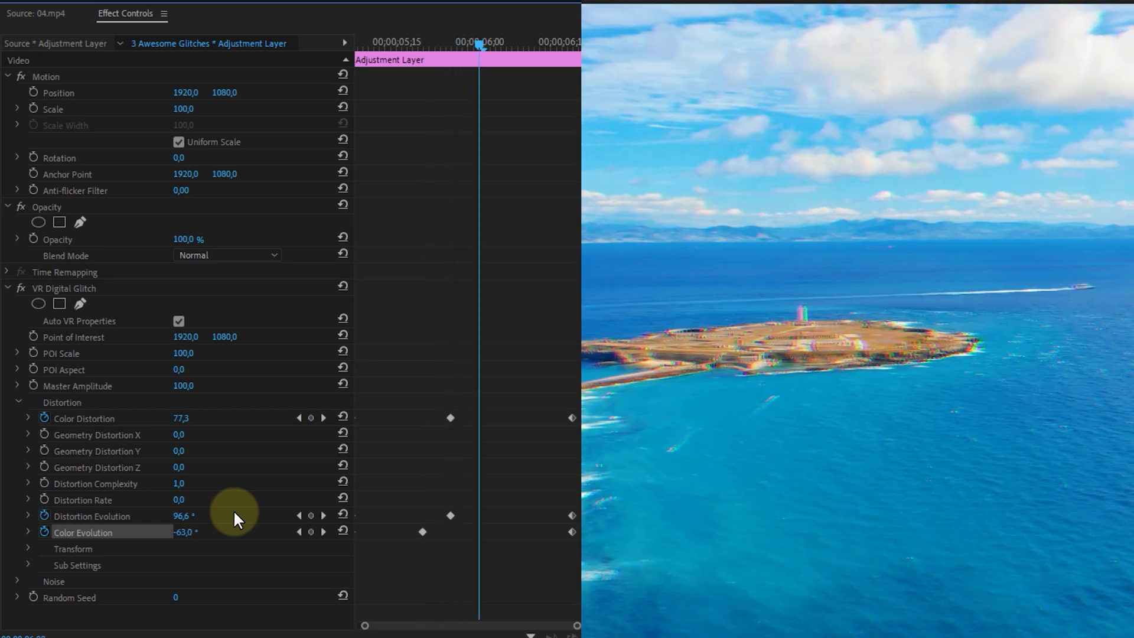
left_click(184, 532)
type("100")
key("Return")
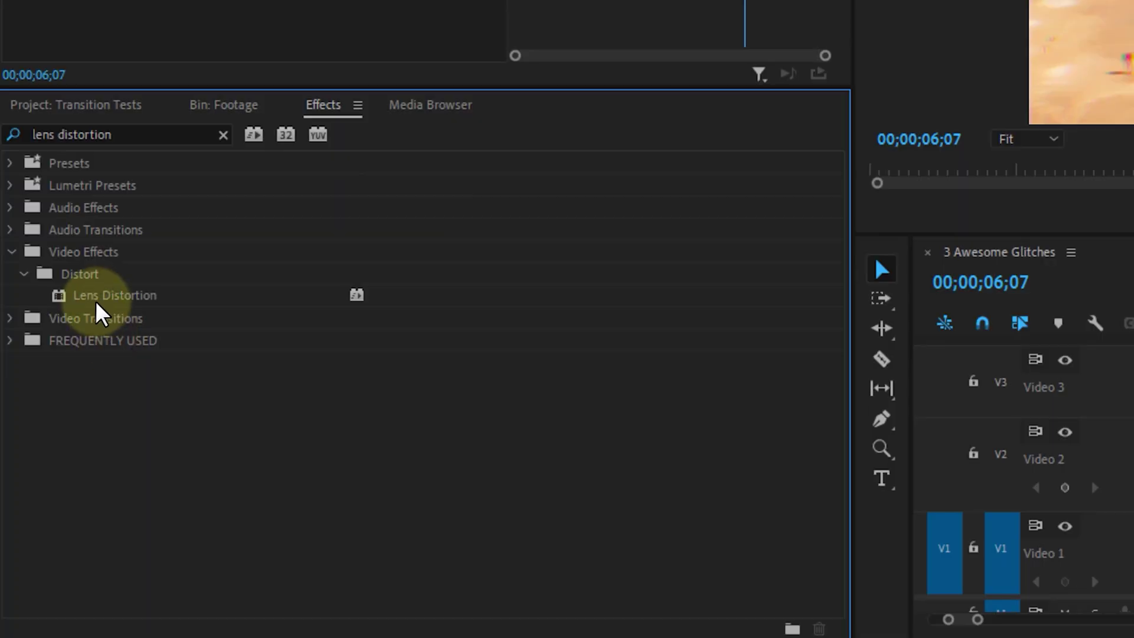
left_click(96, 298)
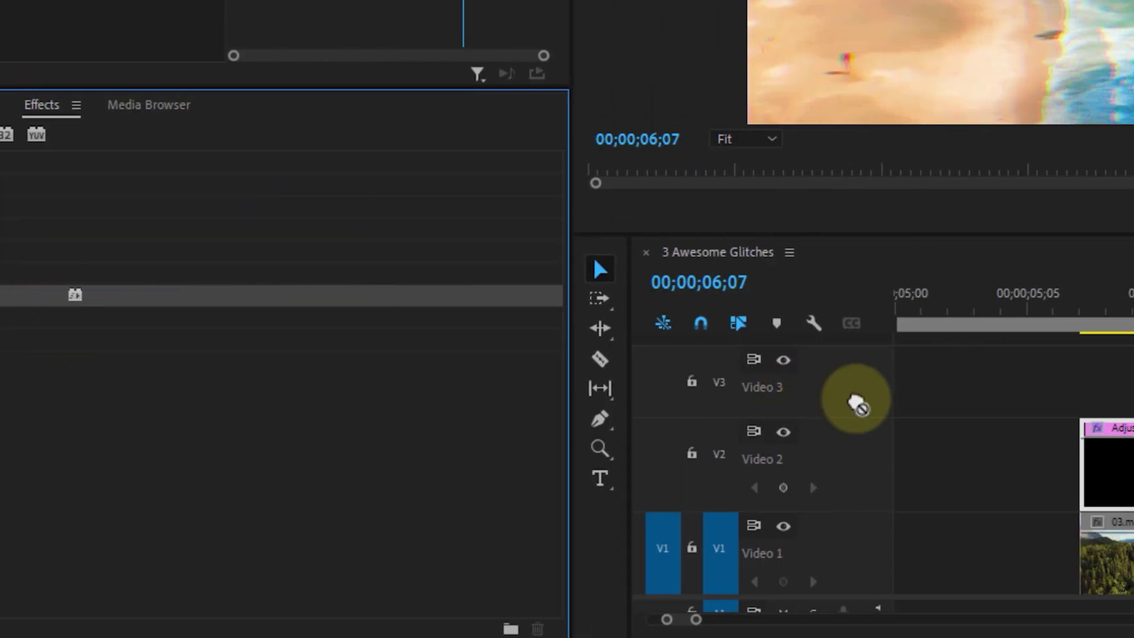
- Apply Lens Distortion and keyframe Curvature to -35 at the 06;00 cut and back at the end
left_click_drag(856, 405, 1133, 463)
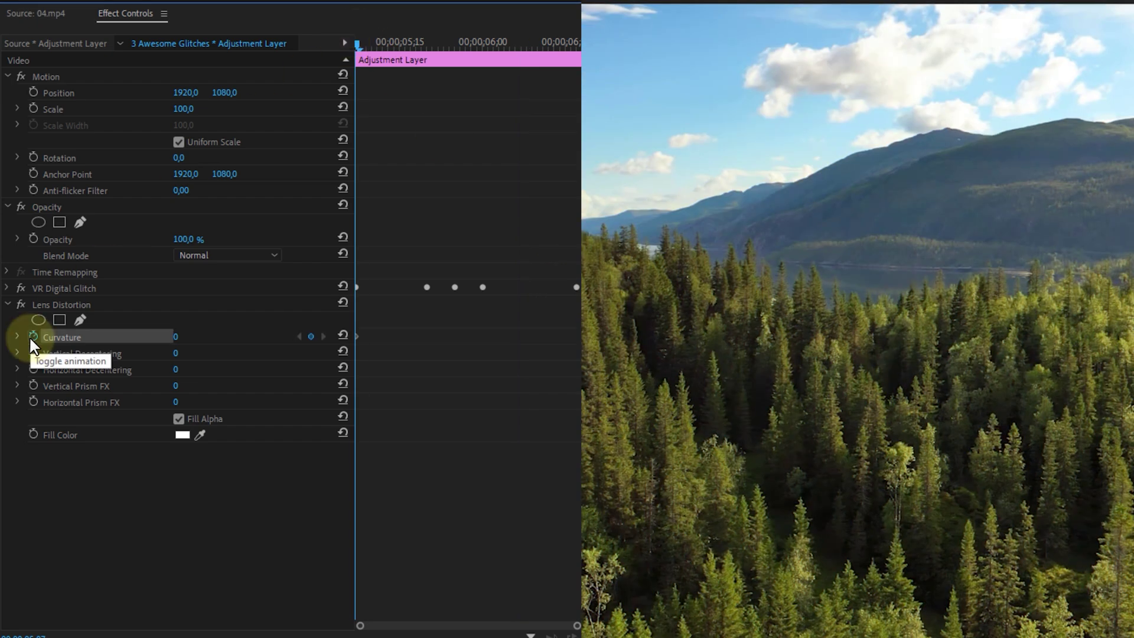
left_click(30, 336)
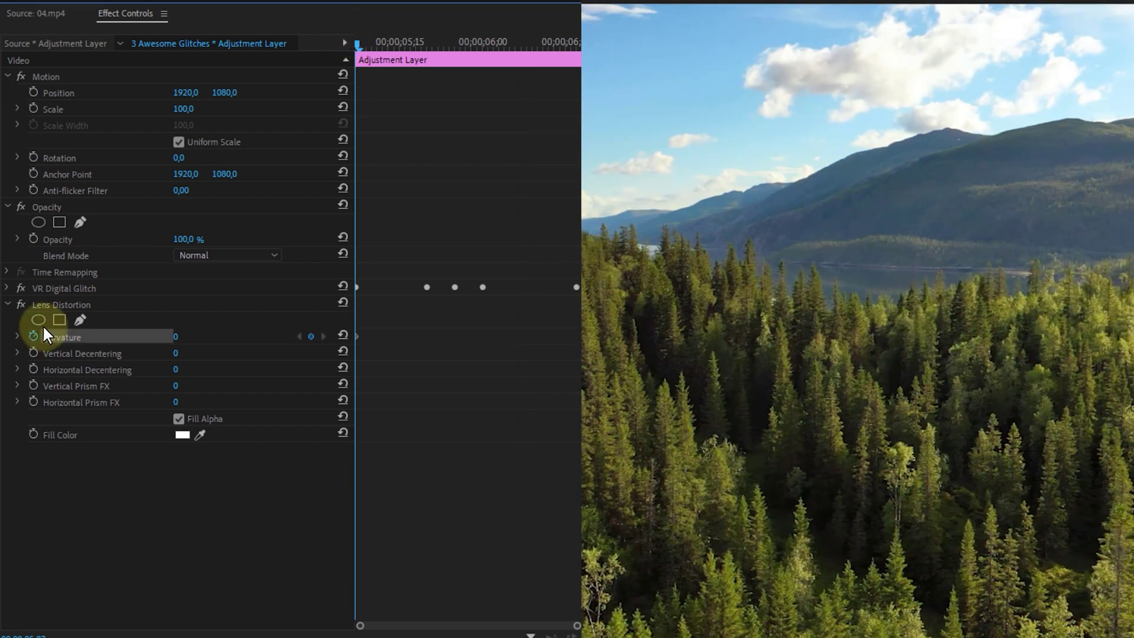
left_click(459, 60)
key("Return")
left_click(569, 60)
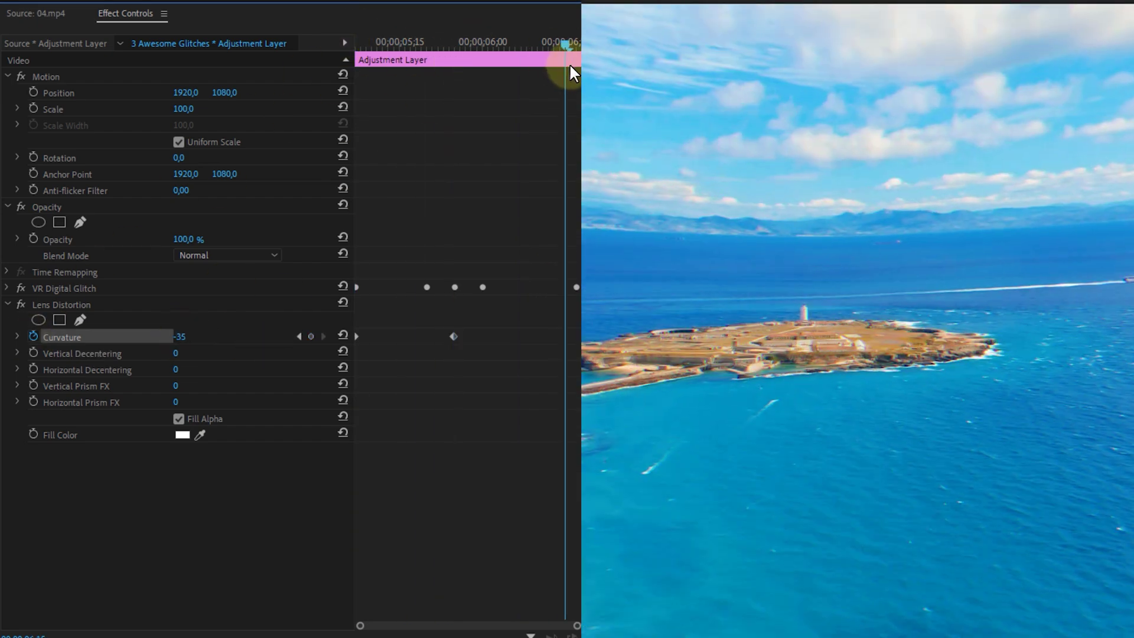
left_click(176, 336)
key("Return")
- Add a Curvature keyframe of 0 at the earlier edit, adjust the last keyframe, and play the preview
key("Up")
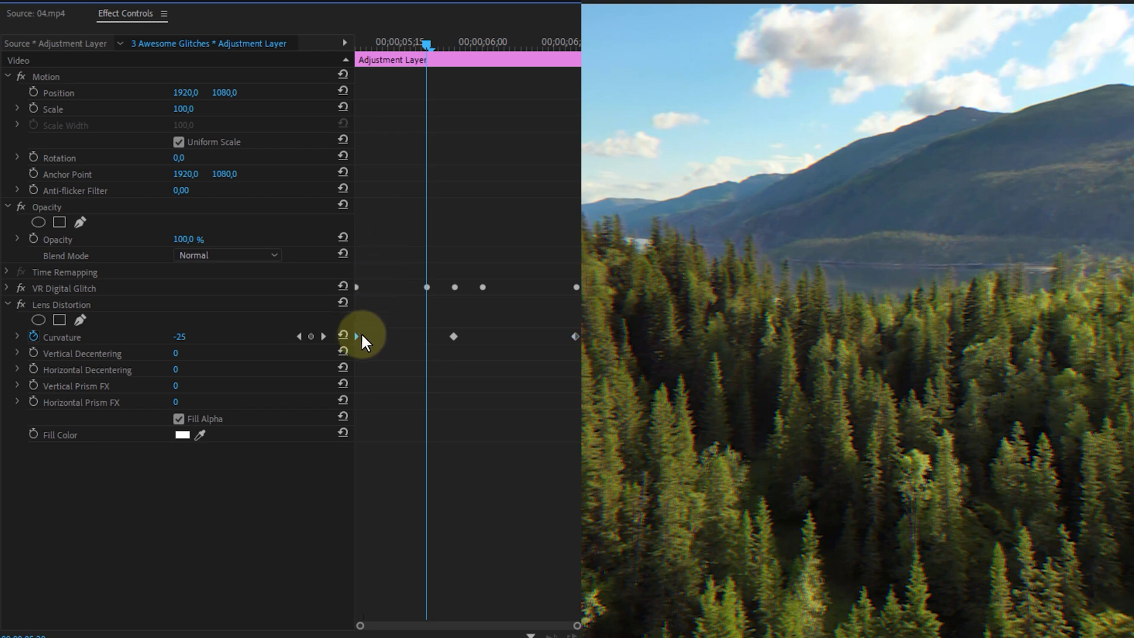
left_click(426, 338)
left_click(571, 337)
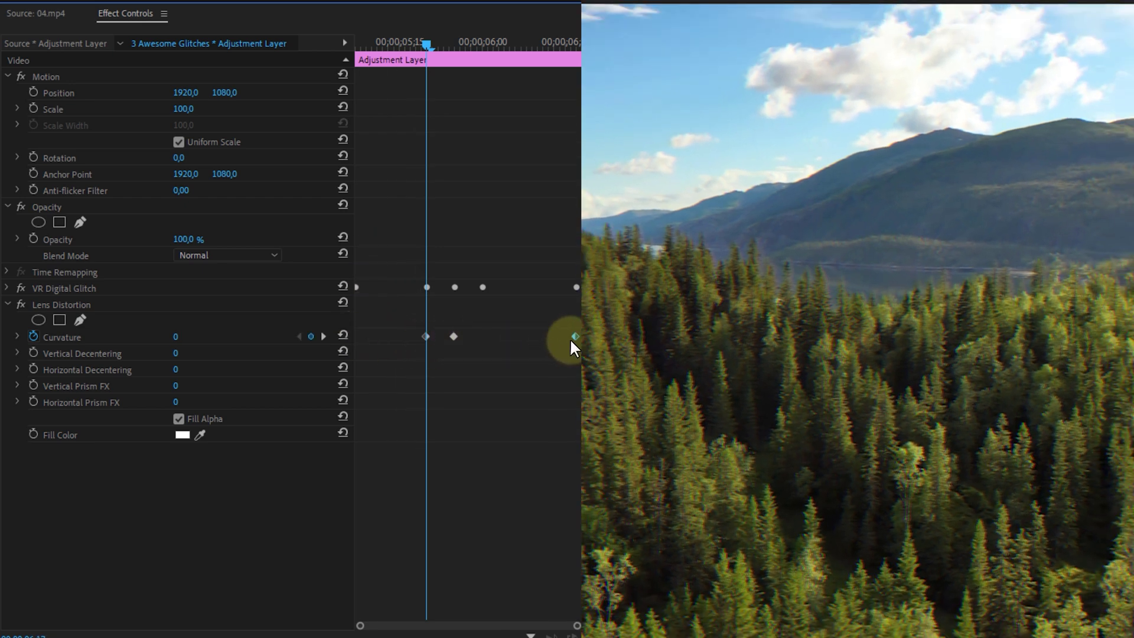
key("Up")
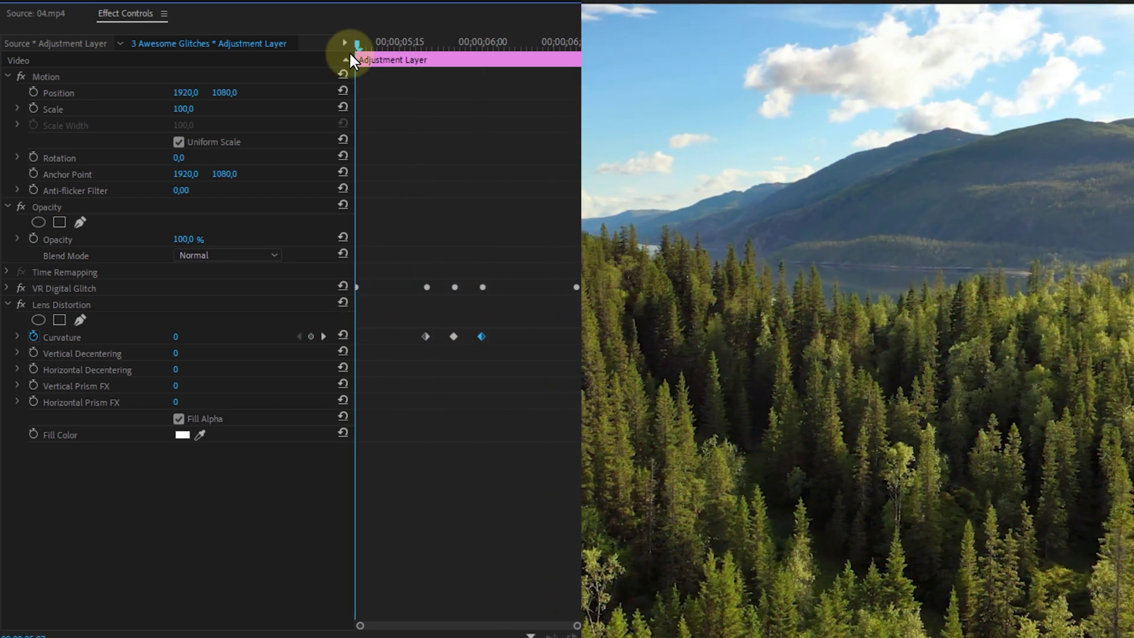
key("space")
- Replay the transition from the adjustment layer's start, stopping just after the cut
key("Up")
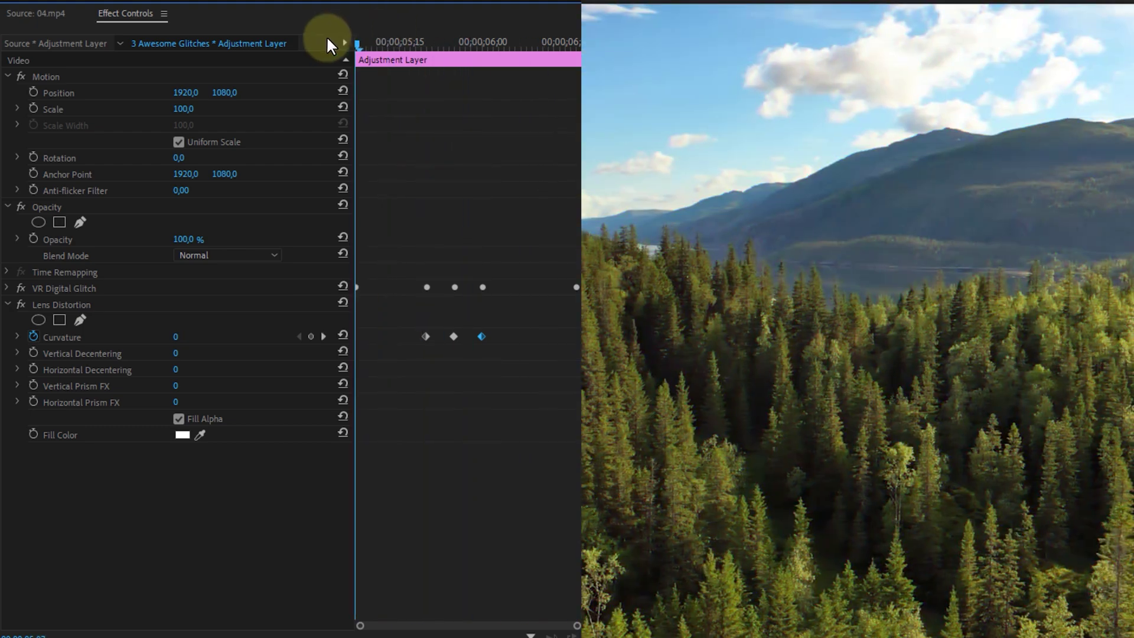
key("space")
key("Up")
key("space")
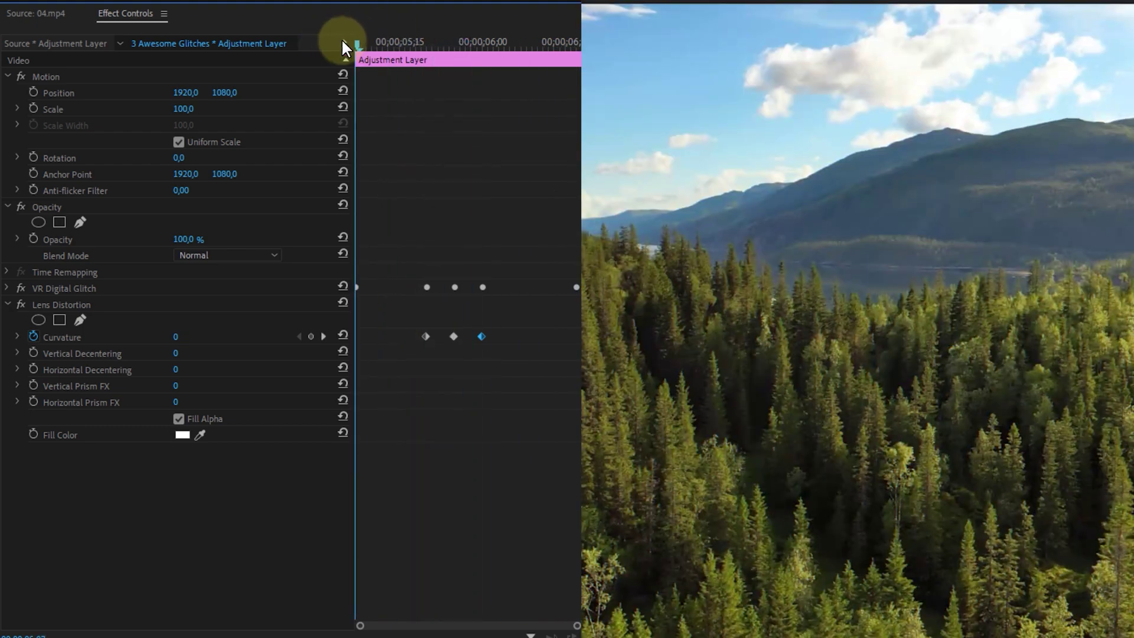
key("space")
- Turn off Uniform Scale and keyframe Scale Height on the adjustment layer, reaching 0 at the cut
left_click(221, 142)
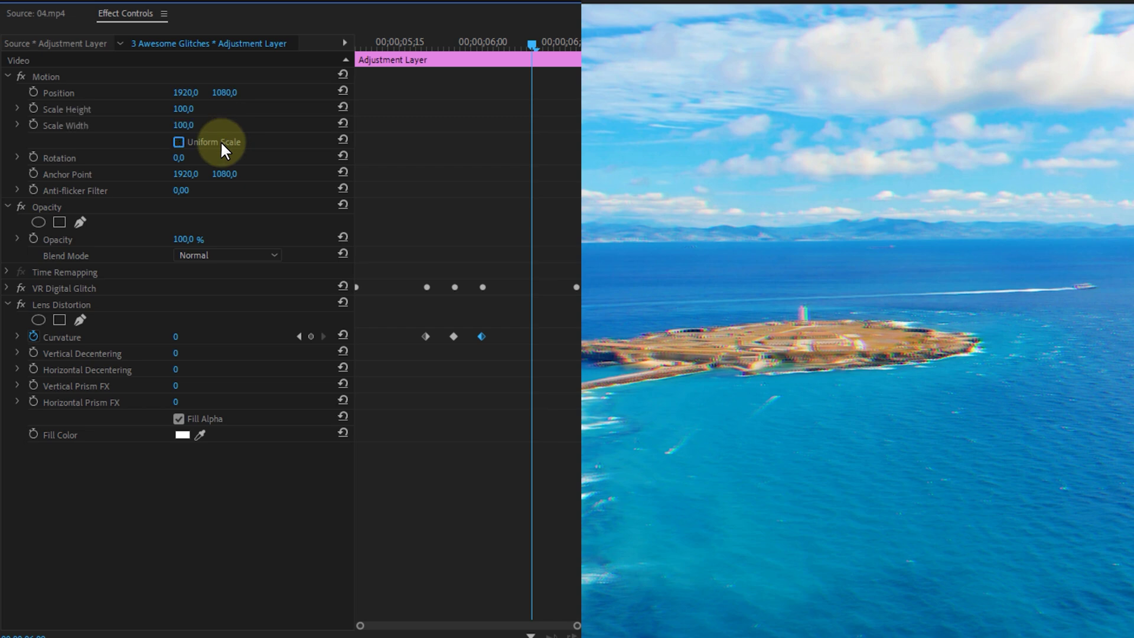
left_click(359, 45)
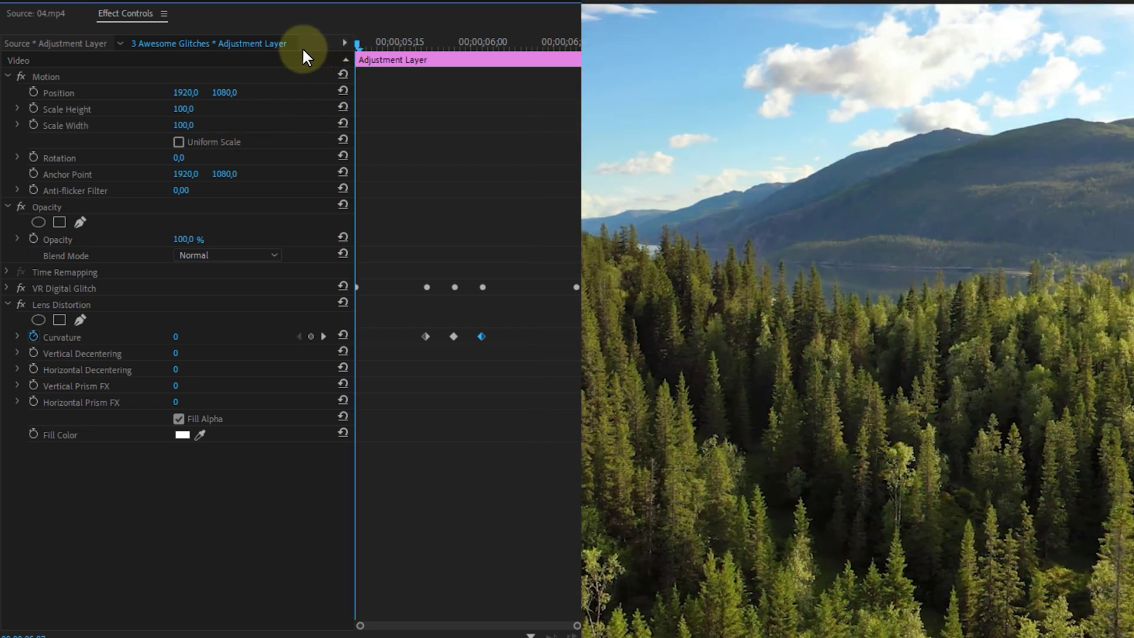
left_click(33, 108)
left_click_drag(381, 43, 570, 55)
key("Tab")
type("0")
key("Return")
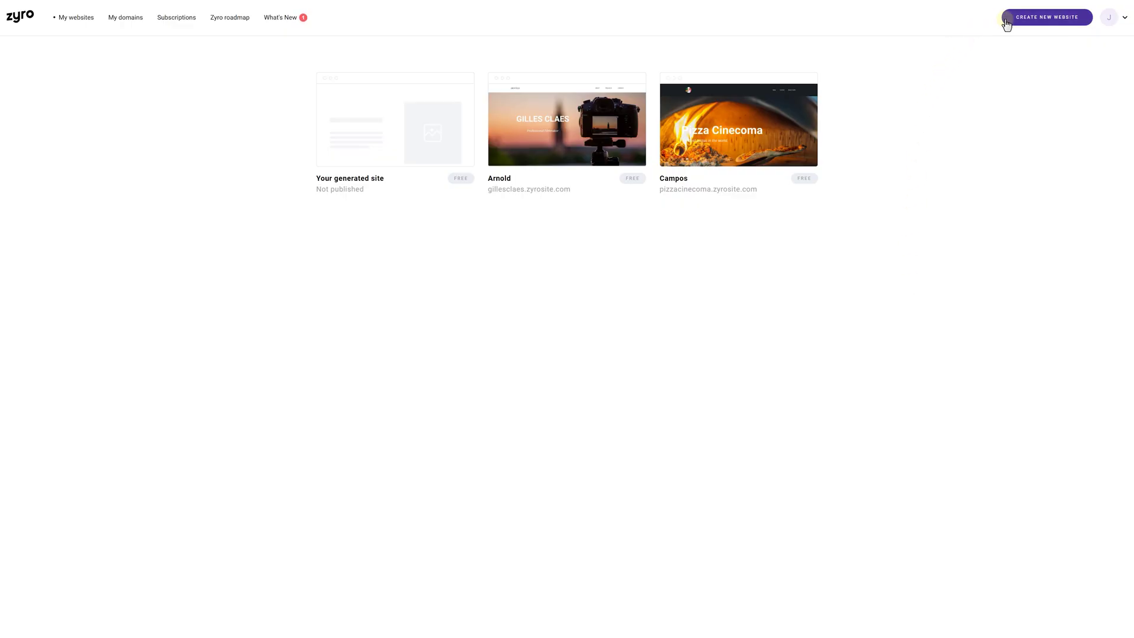
- Start an AI-generated Portfolio site with Online store added and Blog removed
left_click(1007, 24)
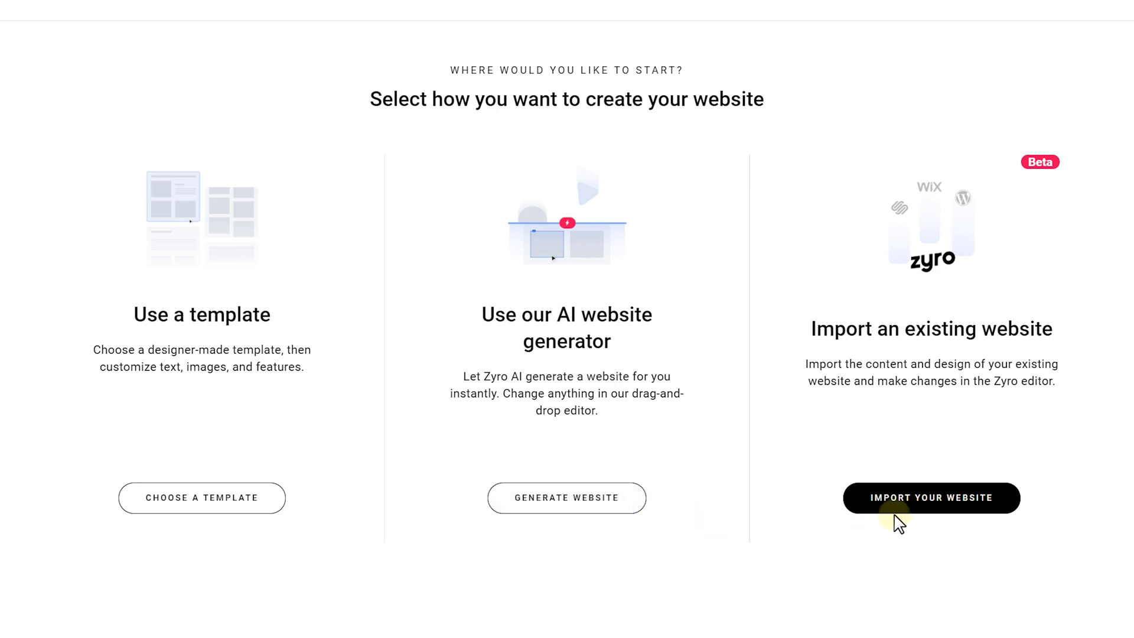
left_click(605, 504)
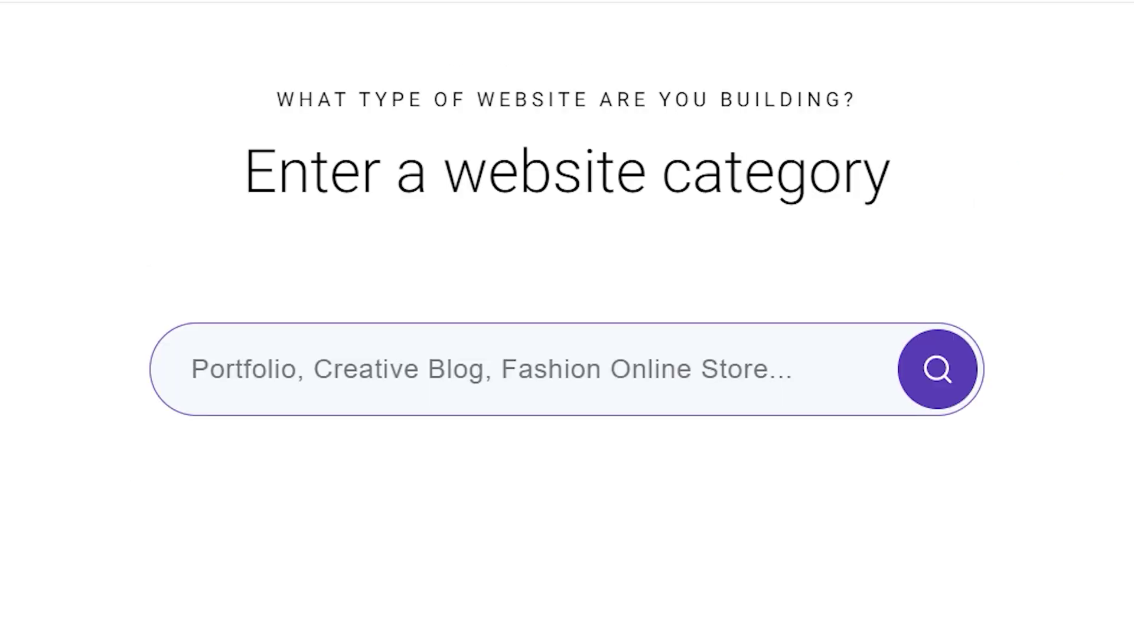
type("Port")
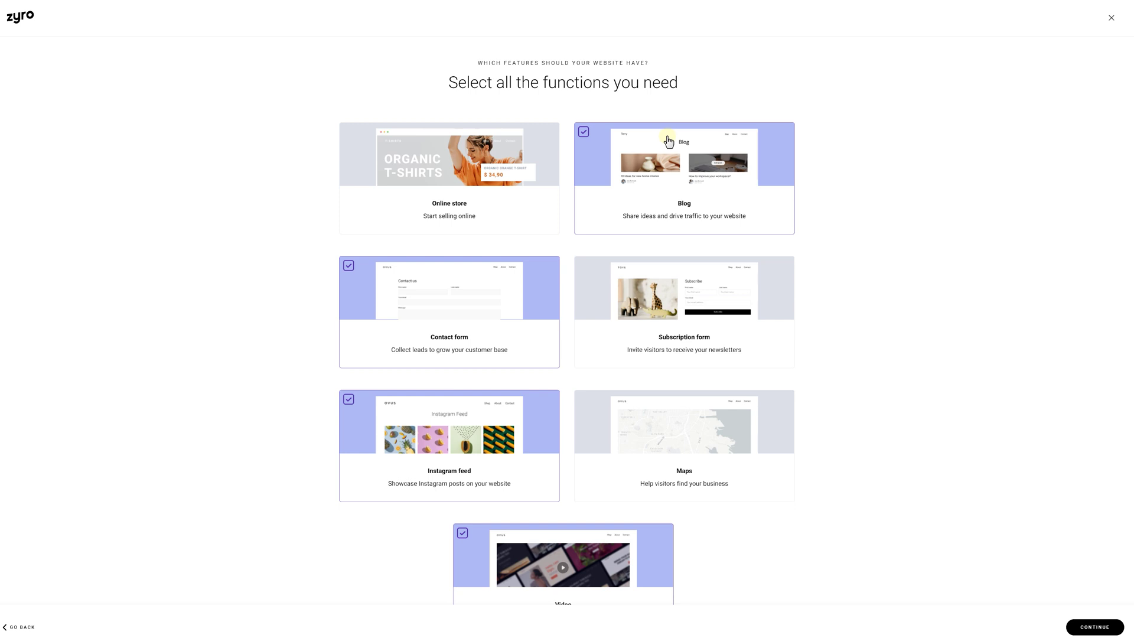
left_click(439, 176)
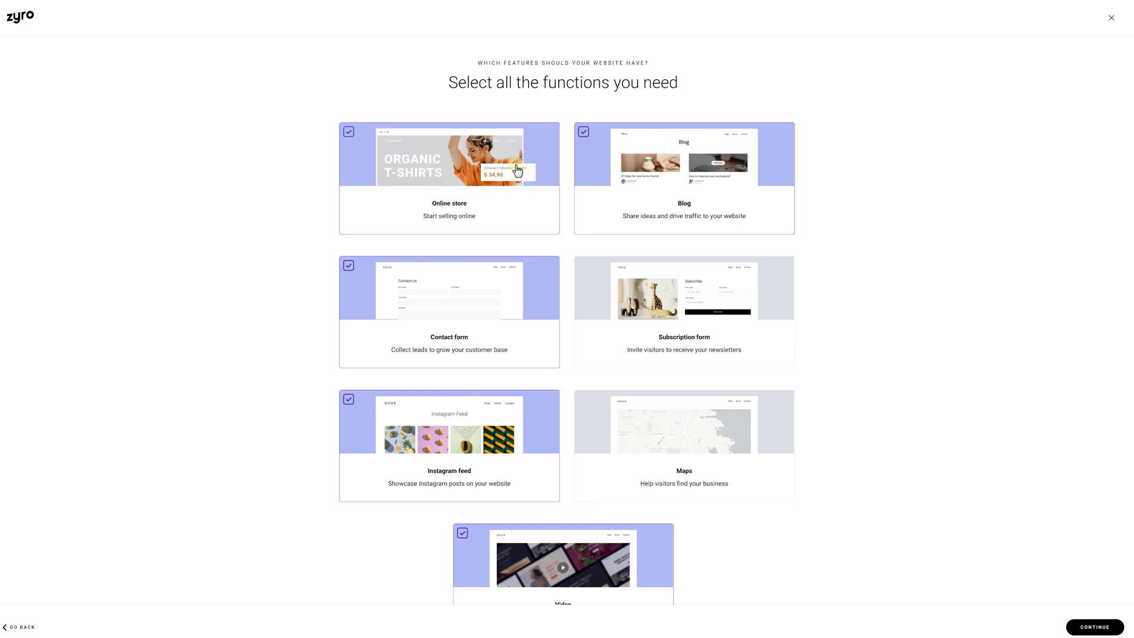
left_click(586, 137)
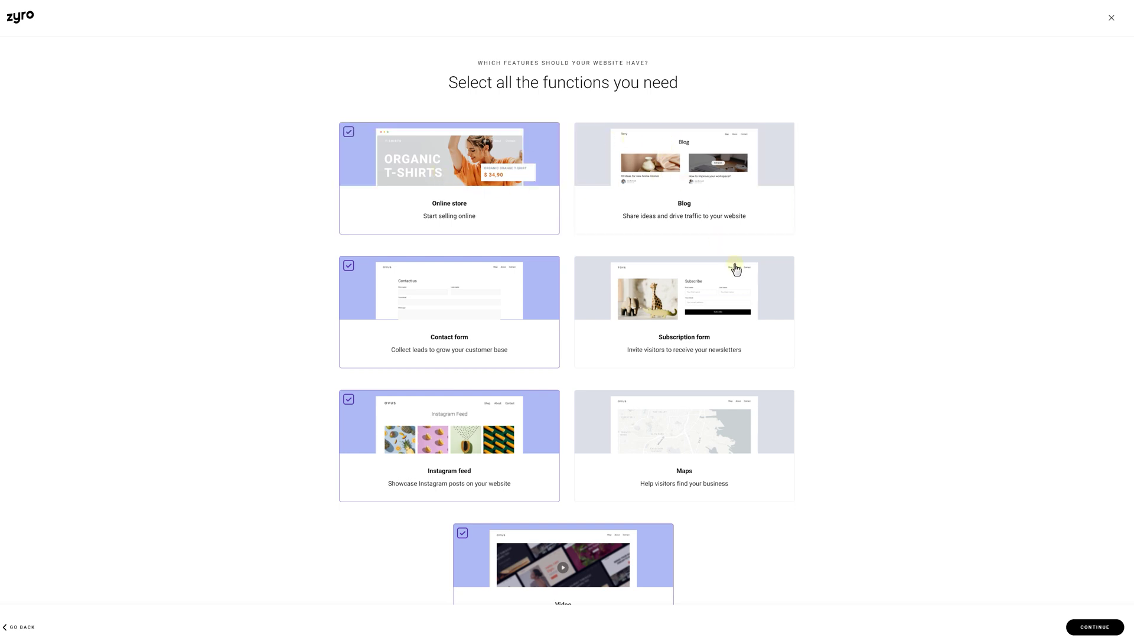
scroll(878, 358, "down", 1)
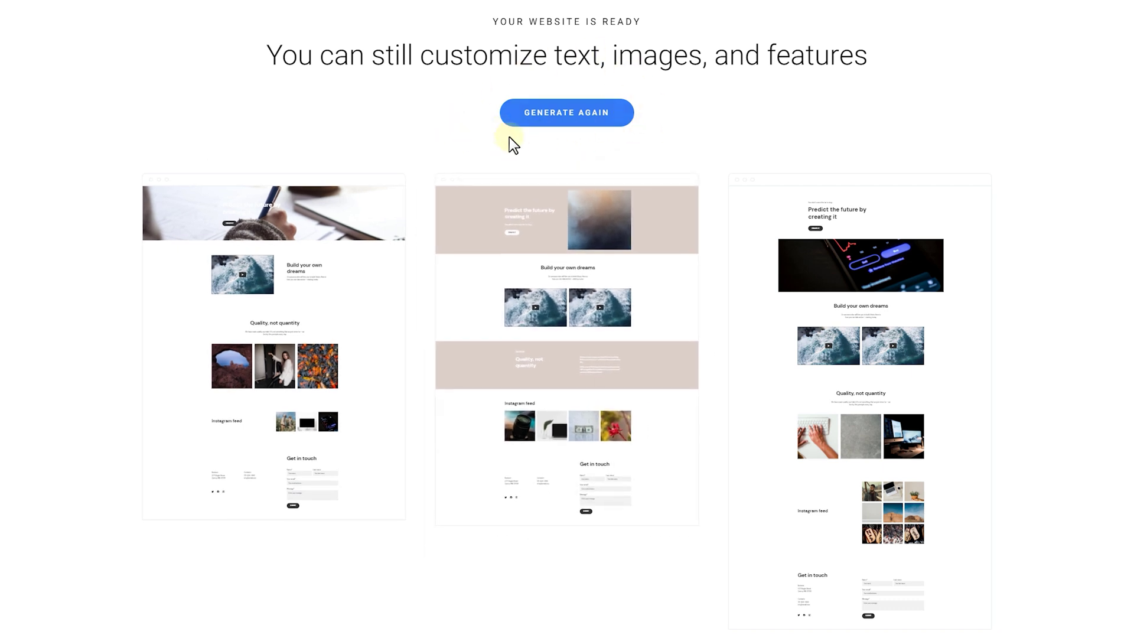
- Choose the third design and replace the hero heading with 'This is my P'
left_click(860, 339)
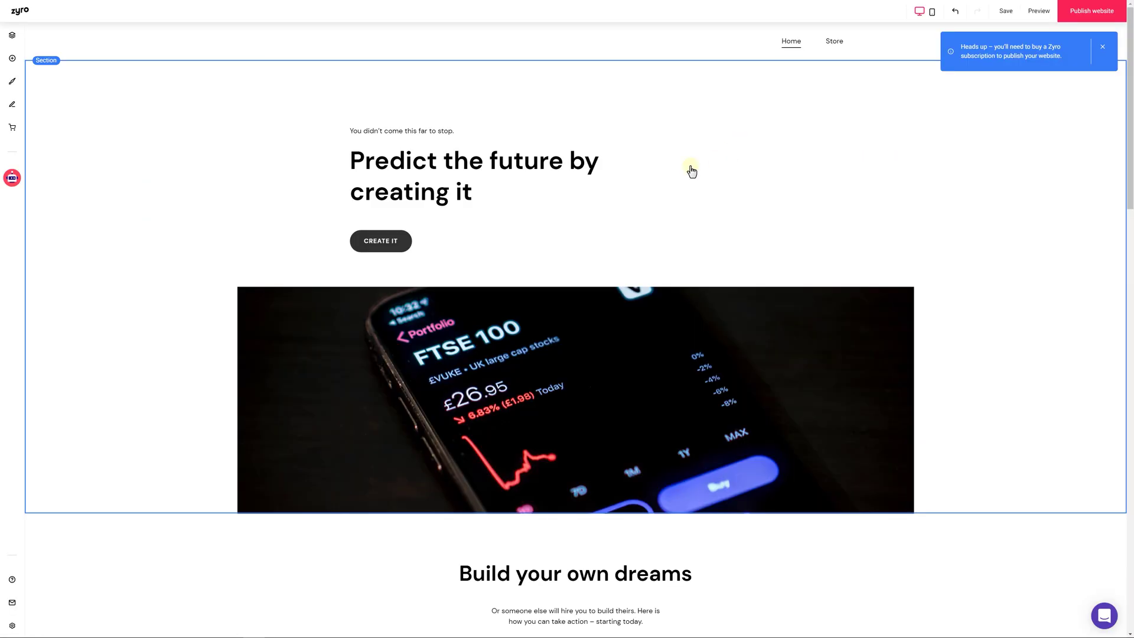
left_click(375, 180)
triple_click(375, 180)
type("This is my PO")
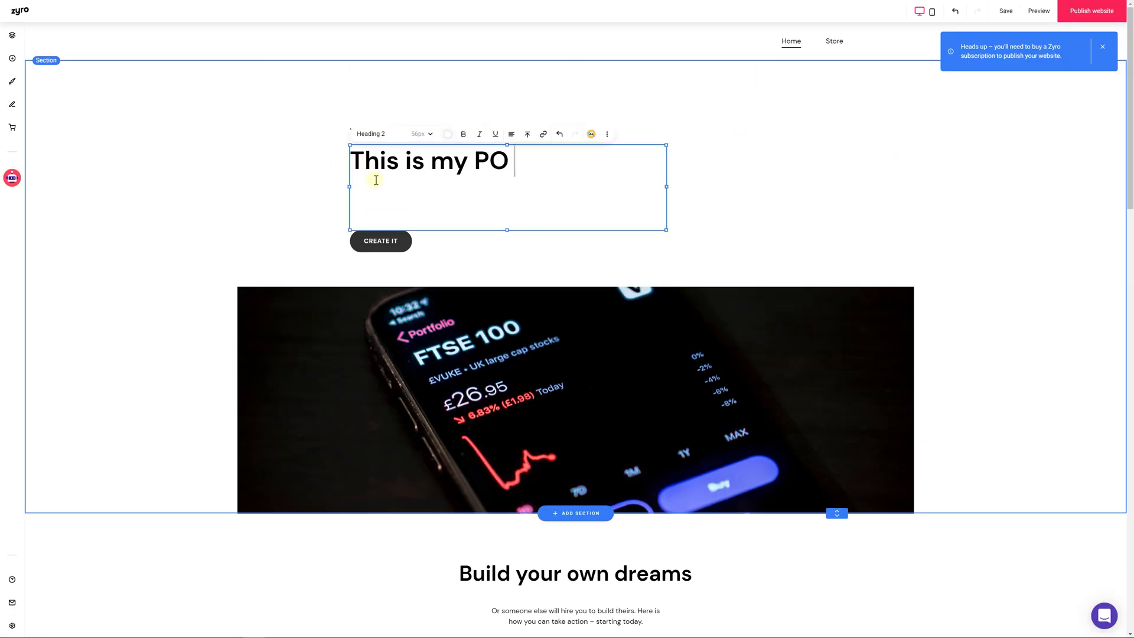
- Add an Image element below the Instagram feed heading
scroll(457, 226, "down", 10)
left_click(13, 59)
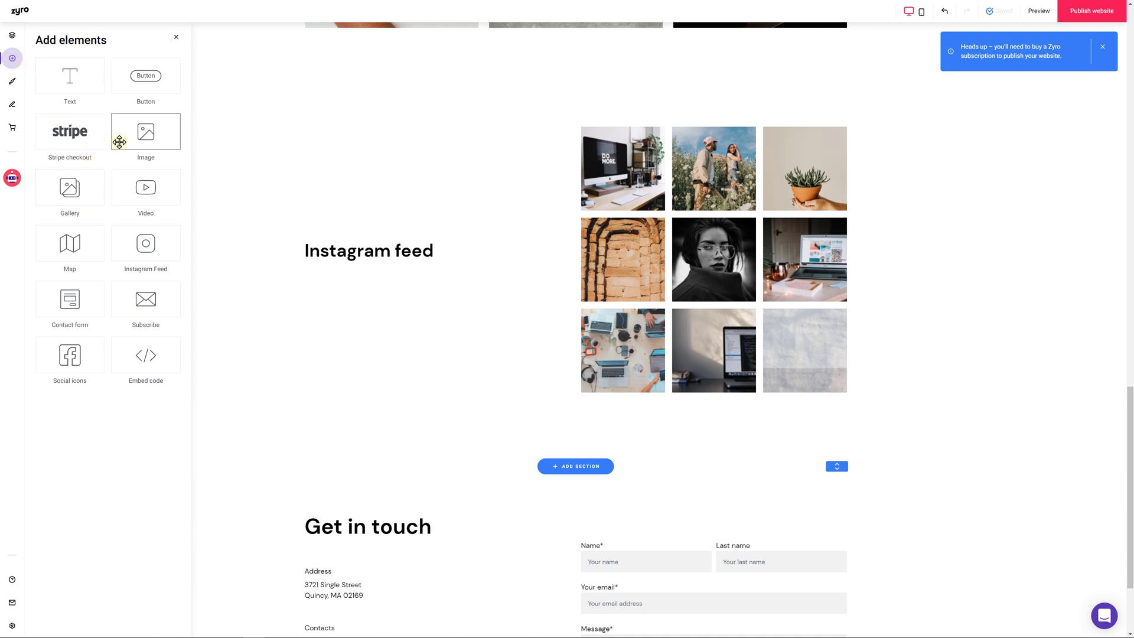
left_click_drag(374, 318, 528, 460)
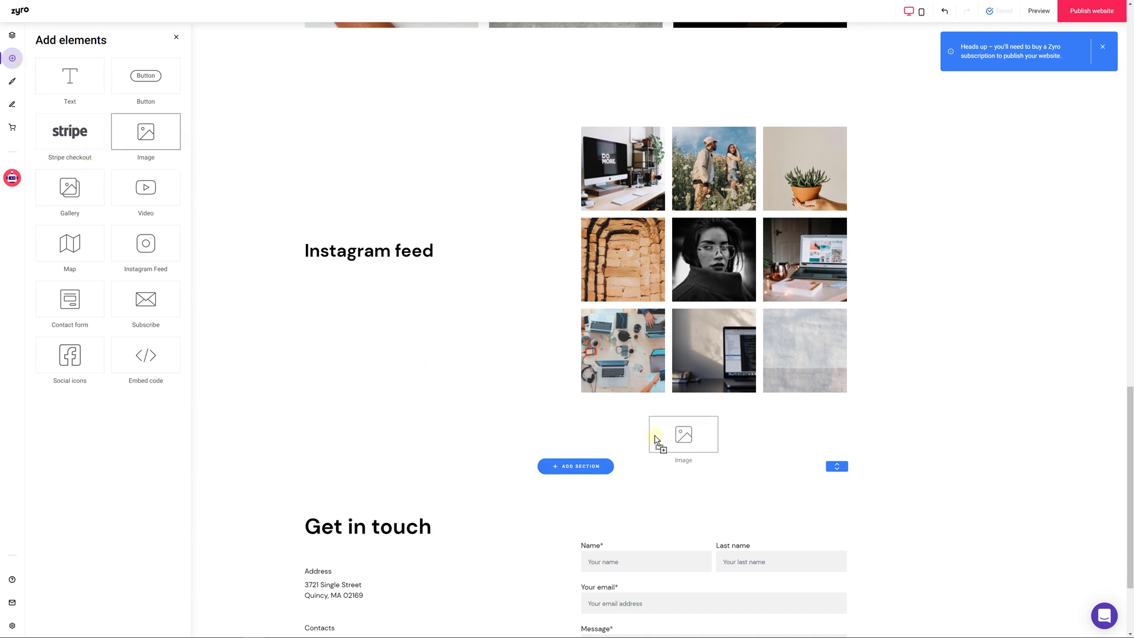
left_click_drag(654, 440, 656, 438)
left_click_drag(780, 468, 416, 466)
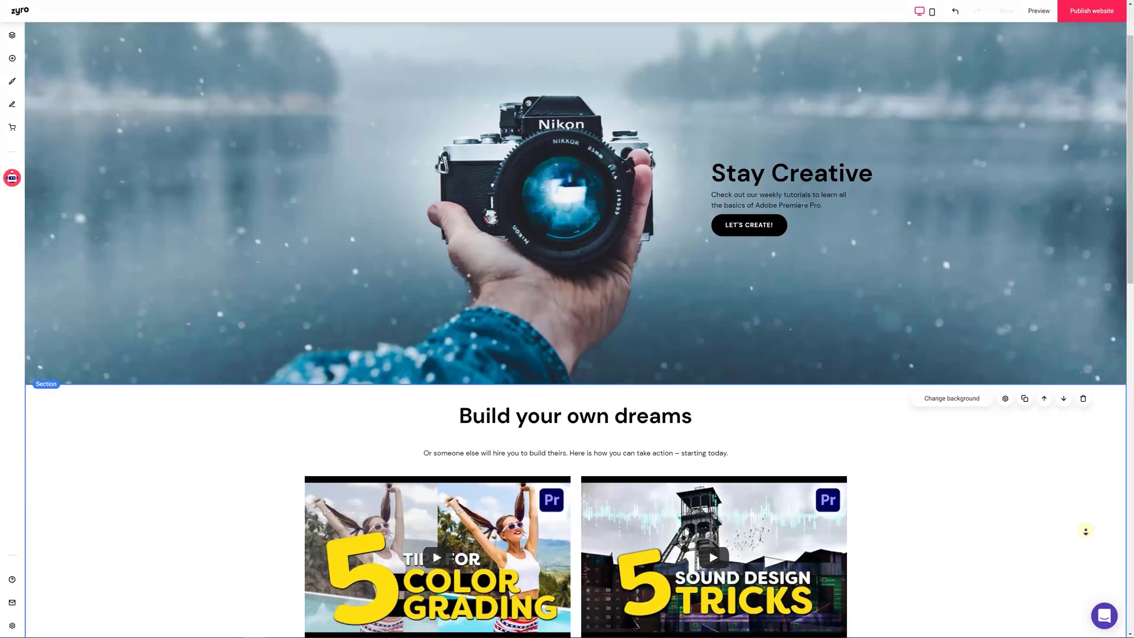
- Scroll down the page and start a new support conversation in the chat
scroll(1085, 532, "down", 5)
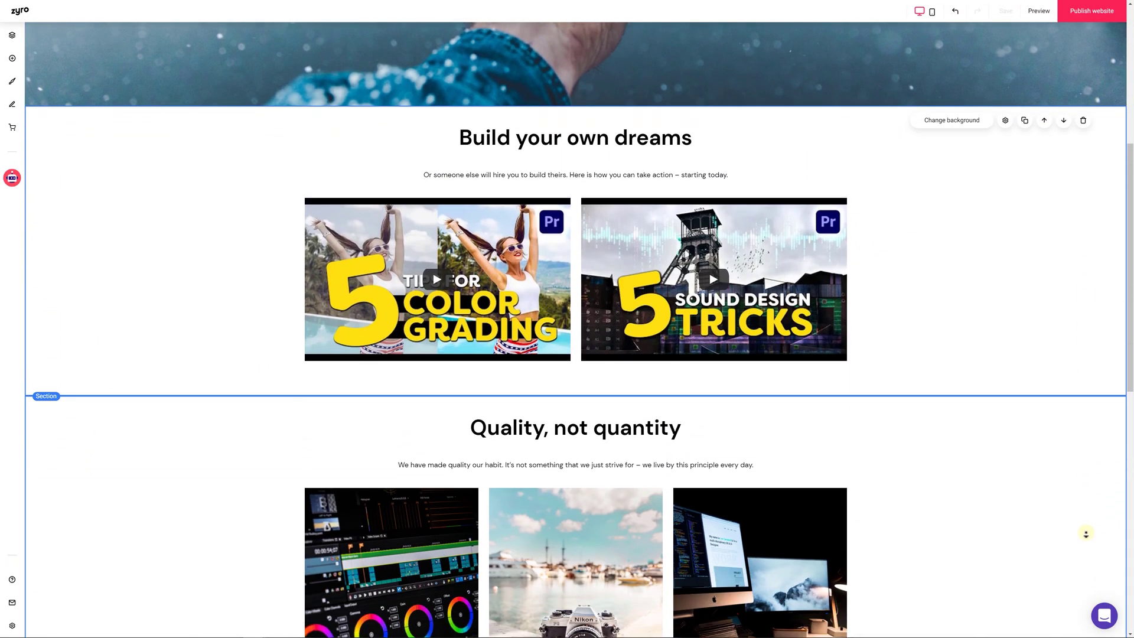
scroll(1085, 532, "down", 4)
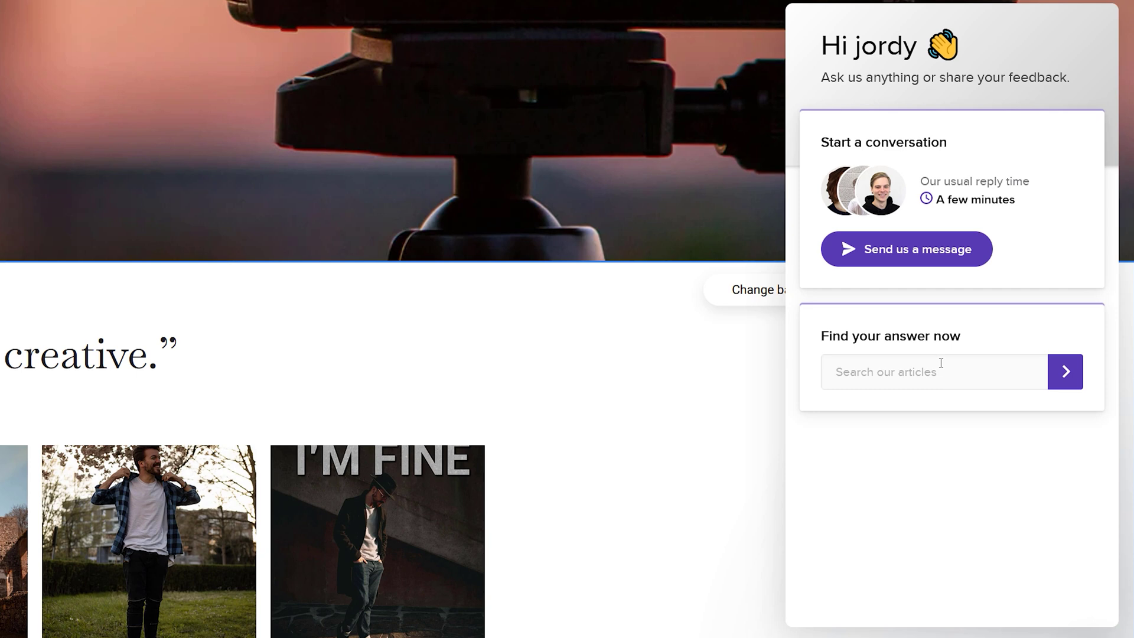
left_click(897, 259)
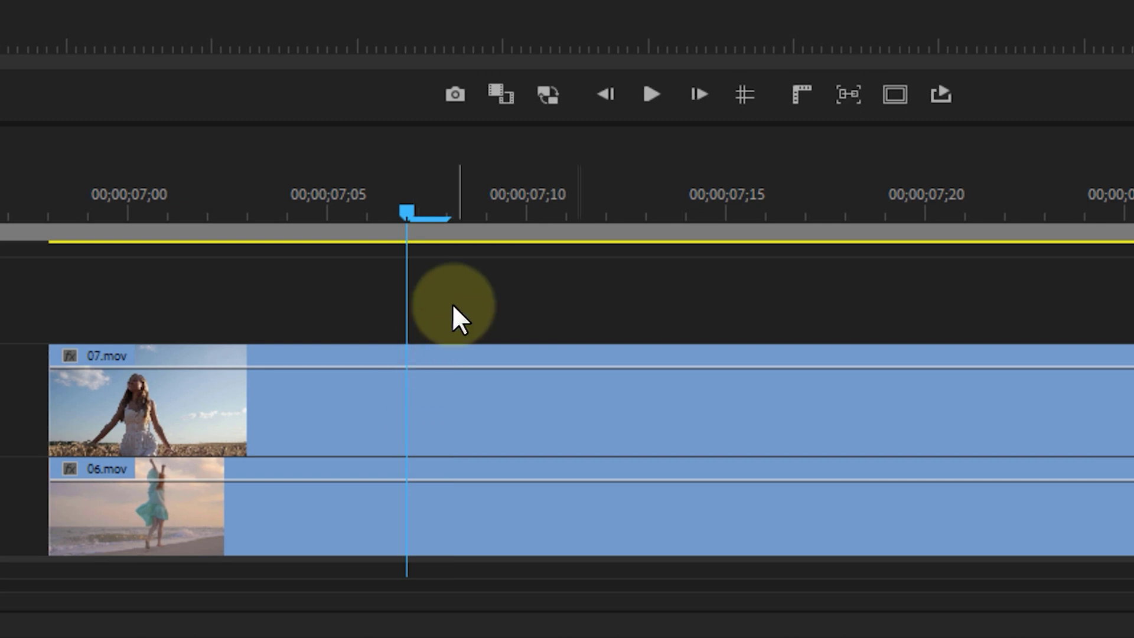
- Razor 07.mov into several short pieces with four cuts
key("c")
left_click(407, 407)
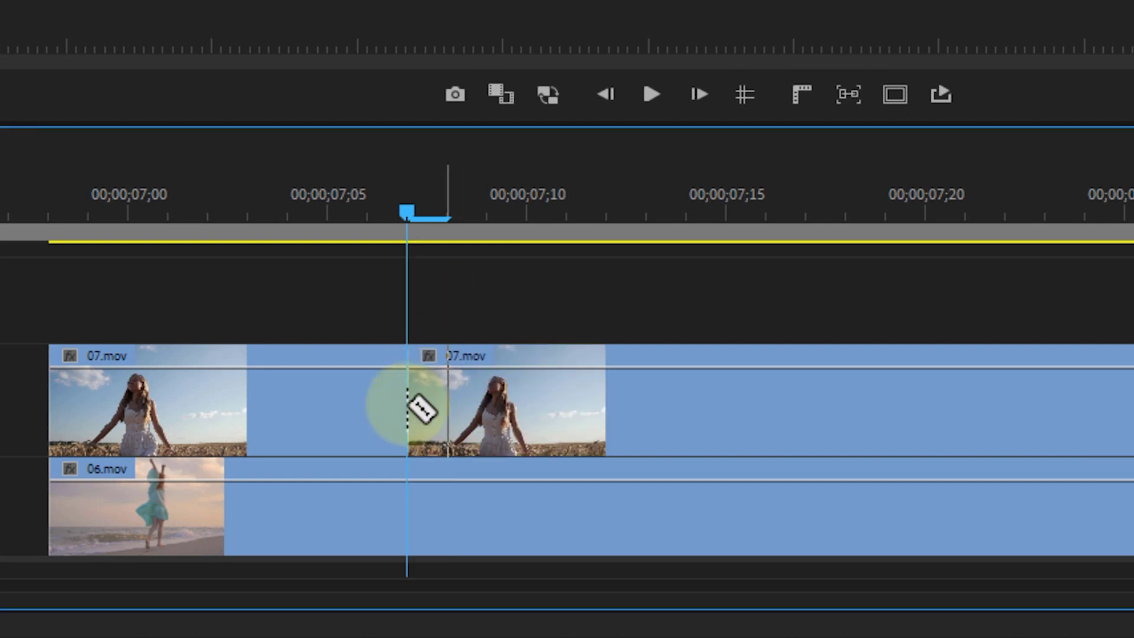
left_click(526, 406)
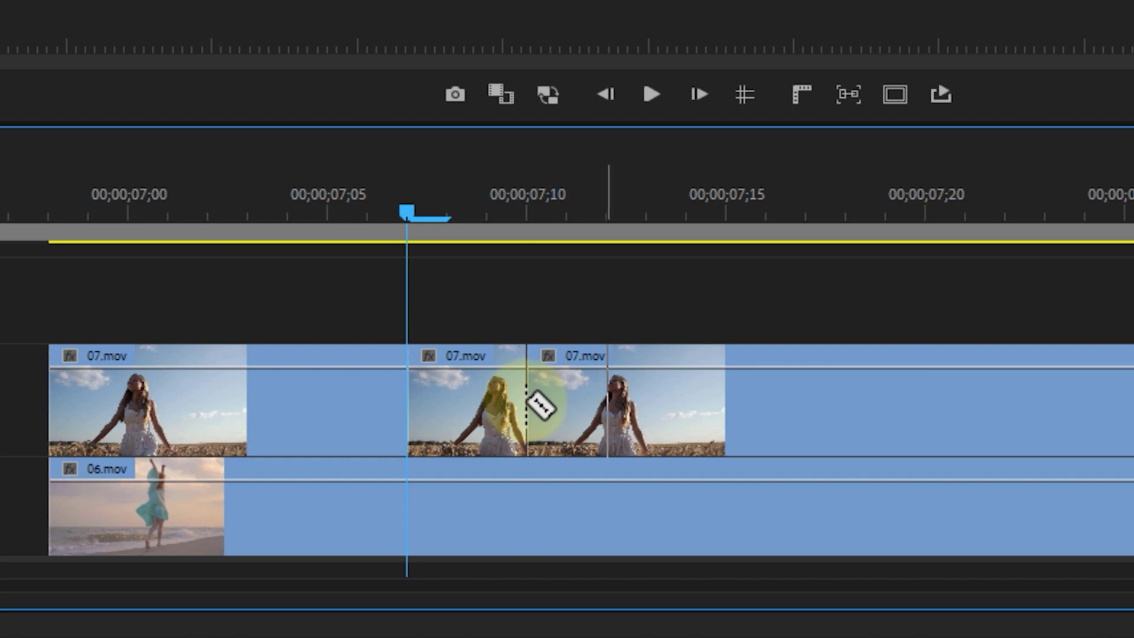
left_click(725, 405)
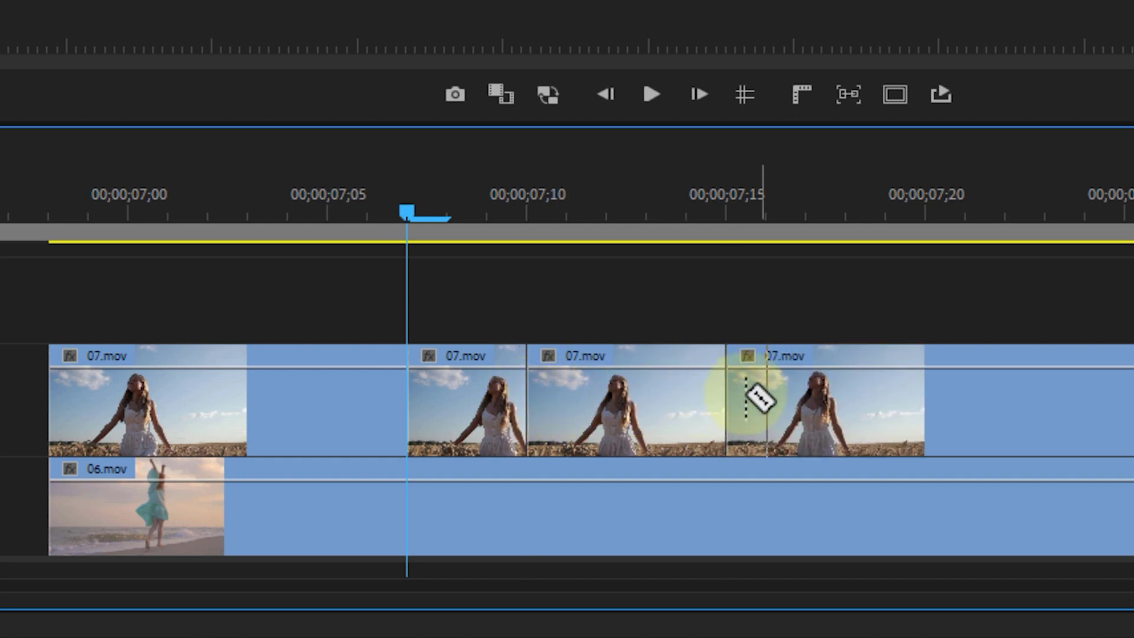
left_click(846, 401)
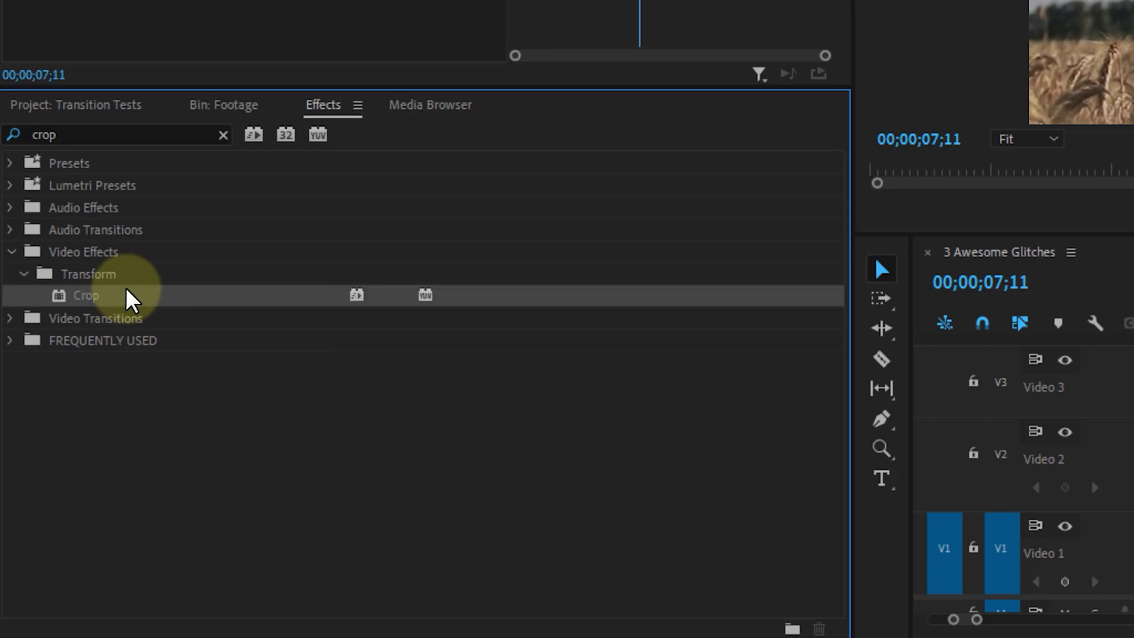
- Crop Left 50% on one 07.mov piece and add Transform, shifting it sideways to show the woman
left_click_drag(127, 296, 394, 452)
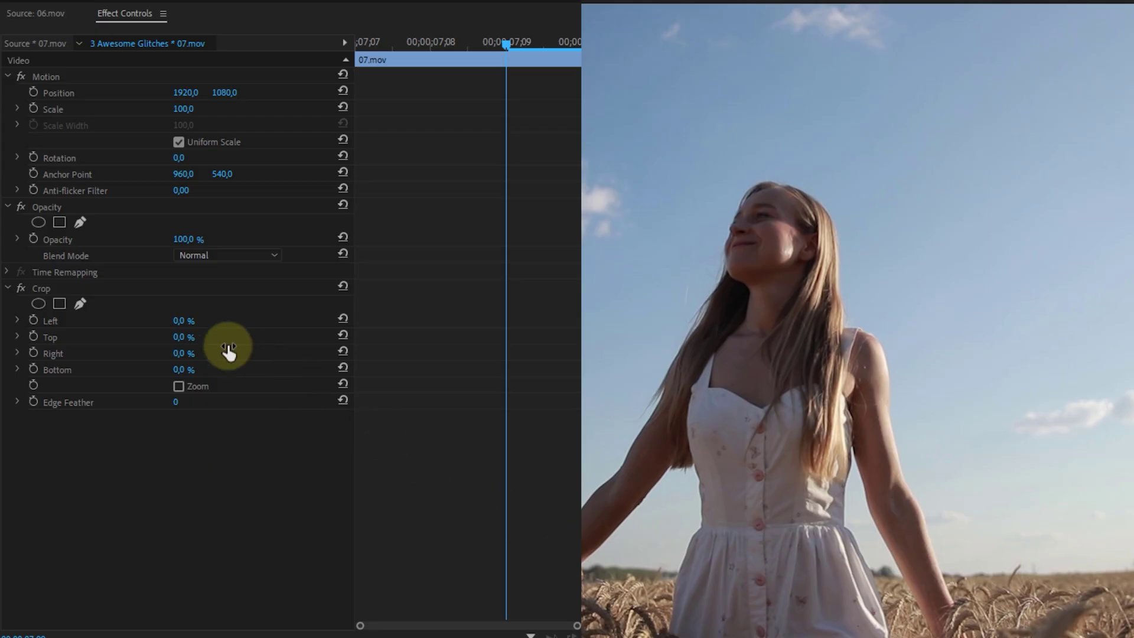
left_click(184, 320)
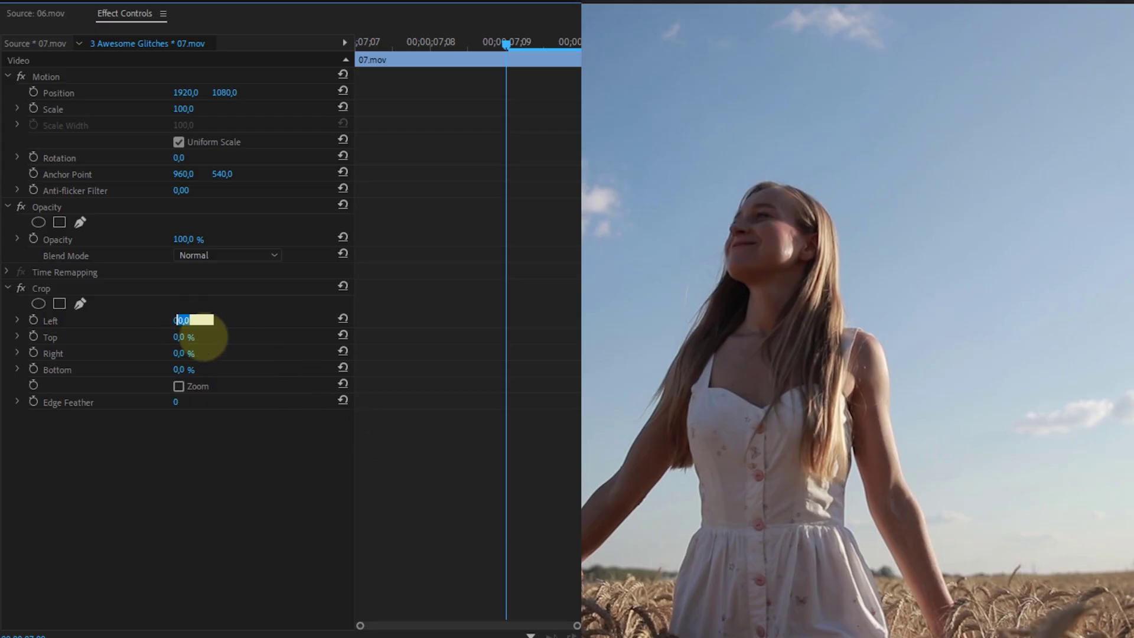
type("50")
key("Return")
left_click_drag(92, 288, 89, 279)
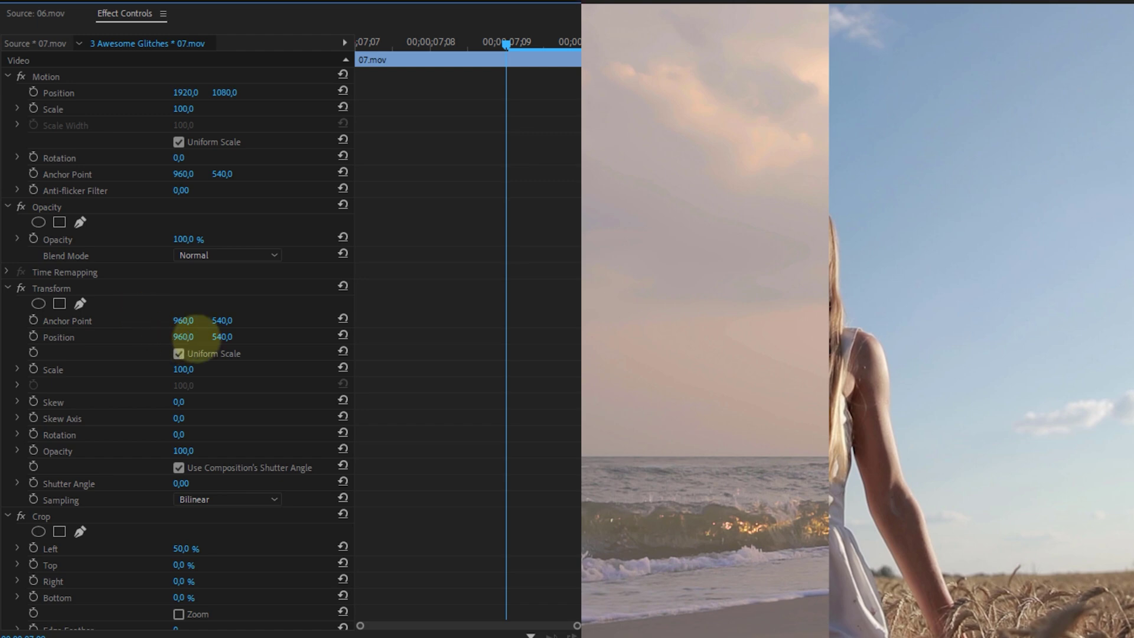
left_click_drag(188, 336, 543, 321)
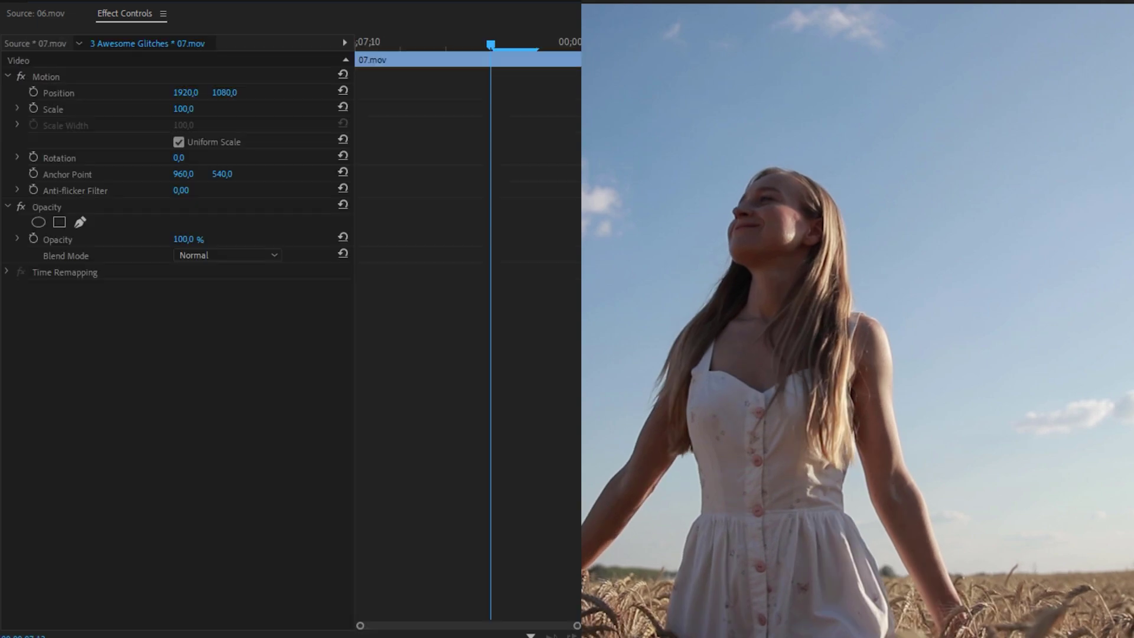
- Crop Right 50% on the next 07.mov piece and fine-tune its Transform position
left_click_drag(147, 635, 161, 521)
type("50")
key("Tab")
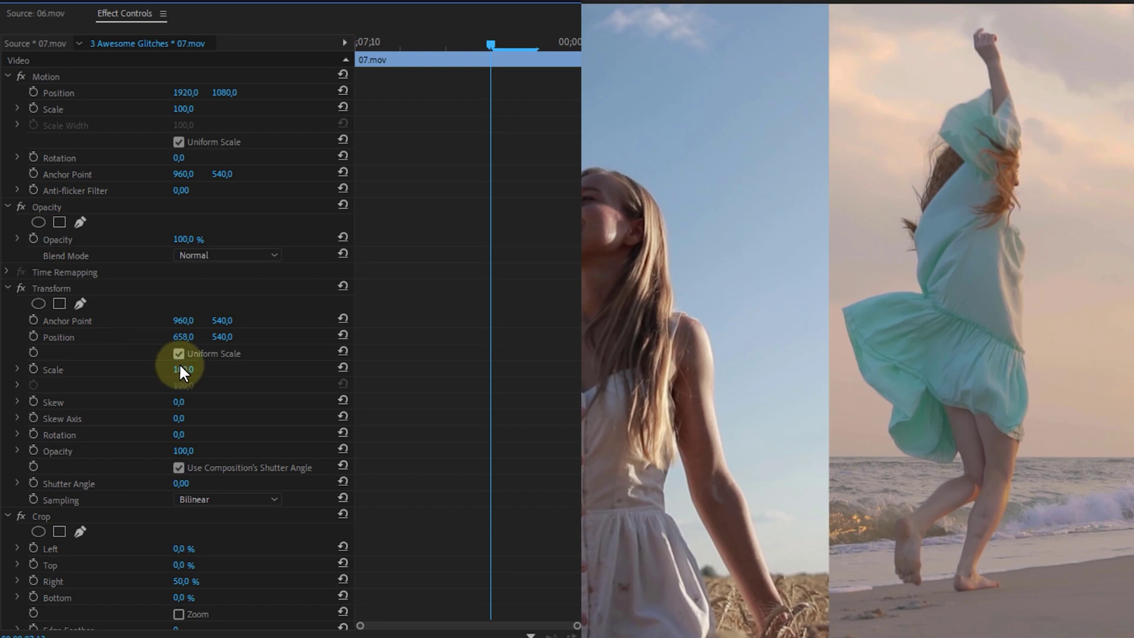
left_click(228, 336)
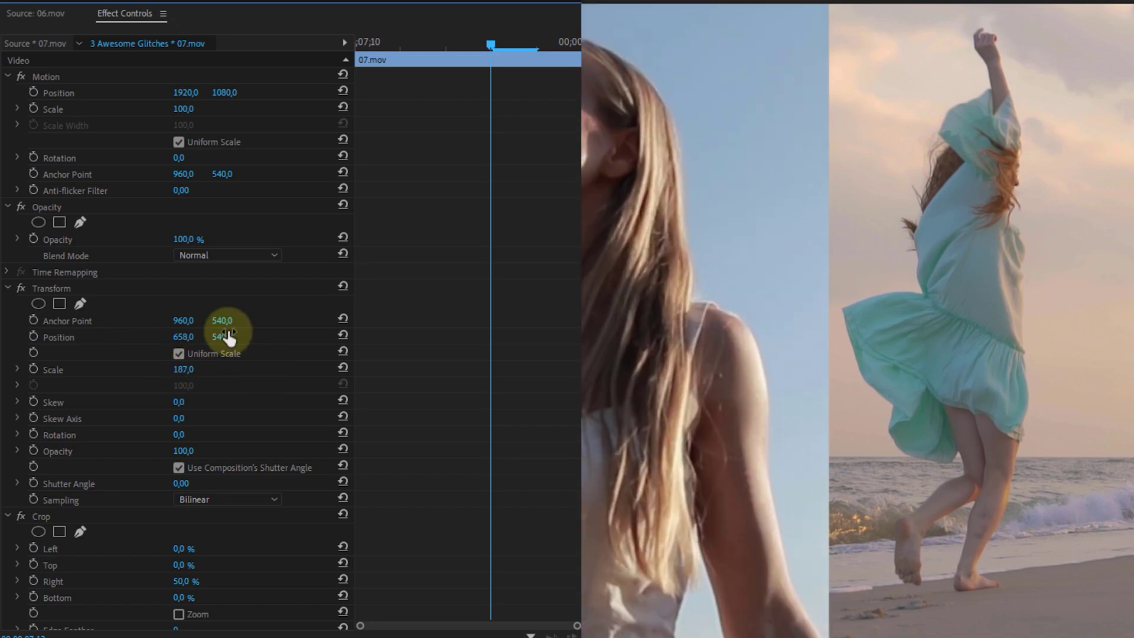
left_click(121, 321)
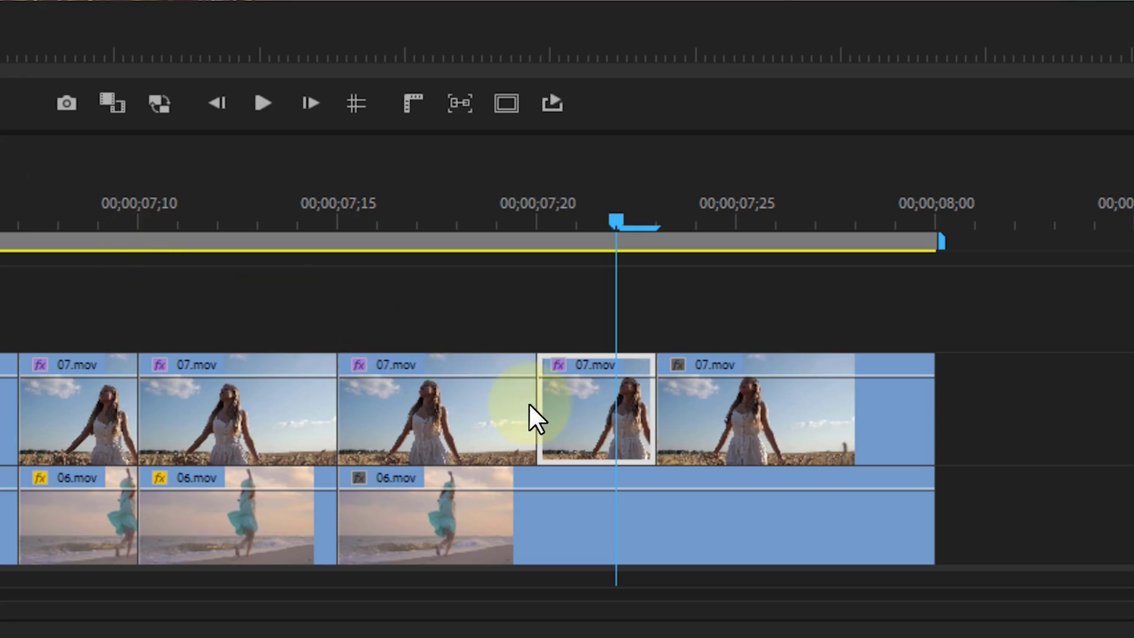
left_click(577, 421)
- Duplicate the 07.mov piece onto V3, apply Tint, and map black to cyan 1BB6CD
left_click_drag(576, 422, 577, 311)
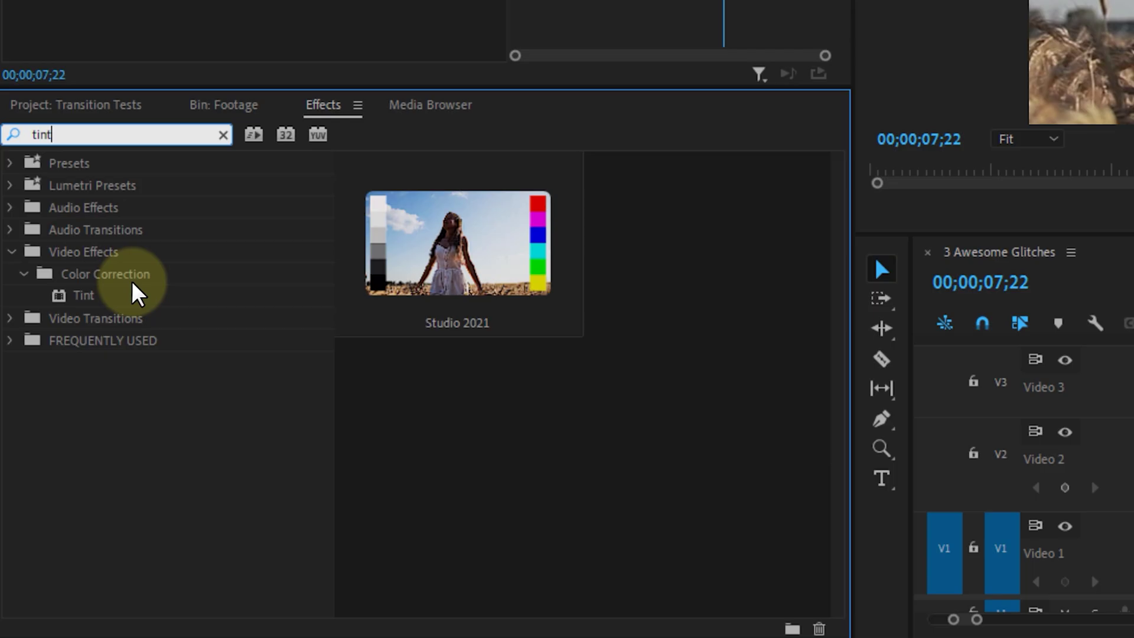
left_click_drag(139, 301, 921, 383)
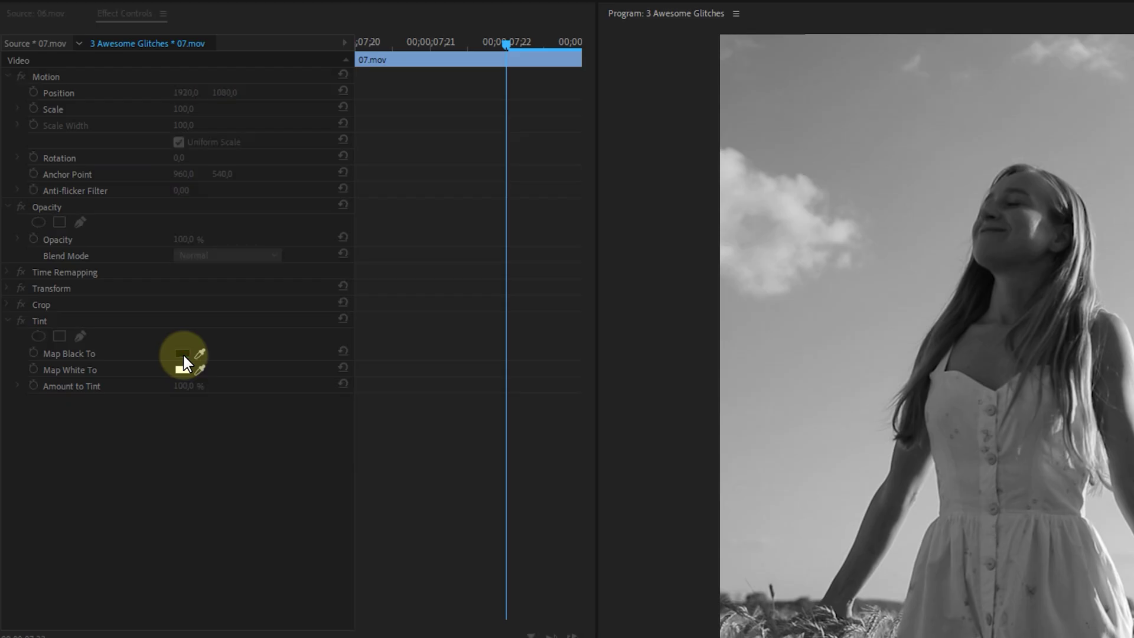
left_click(183, 353)
left_click(965, 494)
left_click(920, 550)
- Map white to dark red 901515, set Blend Mode to Multiply, and raise Scale
left_click(1093, 383)
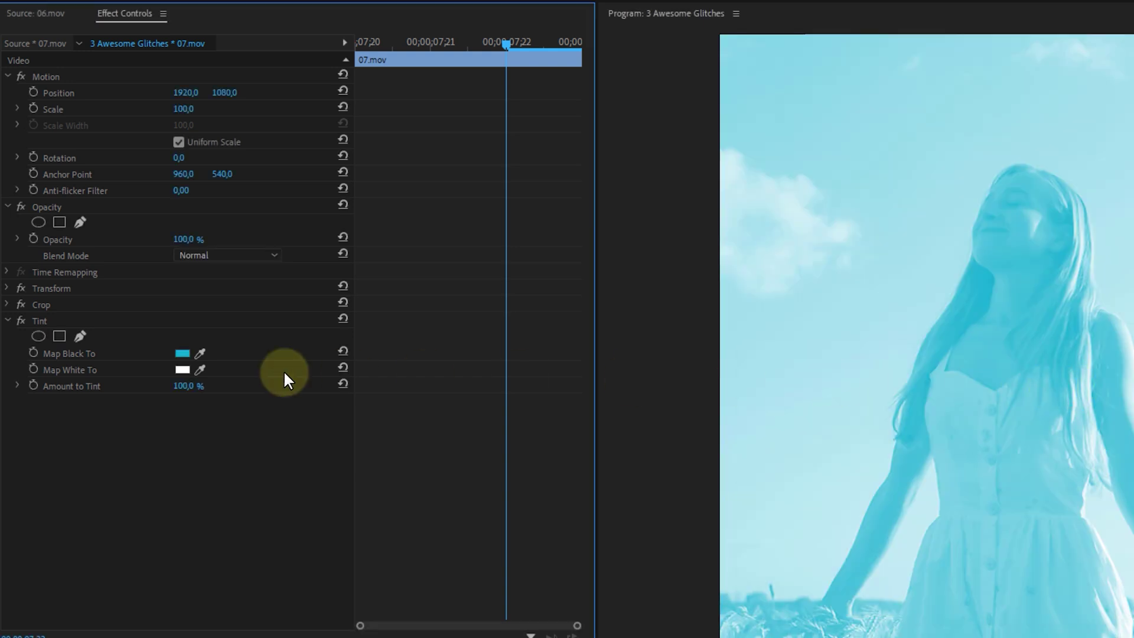
left_click(182, 369)
left_click(918, 503)
left_click(1093, 384)
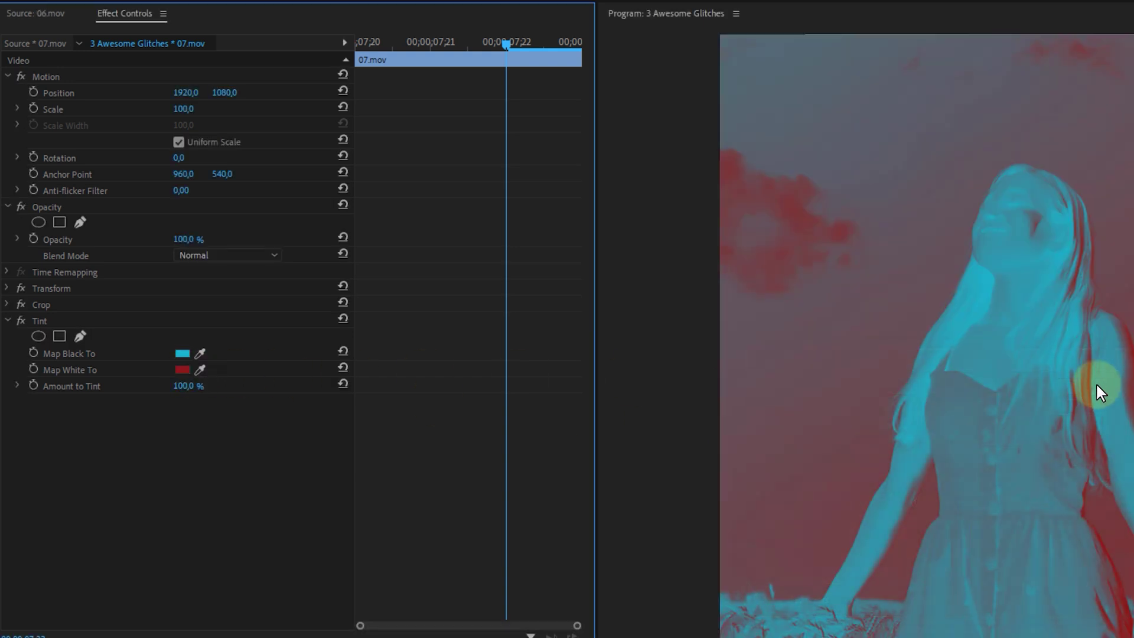
left_click(245, 257)
left_click(247, 327)
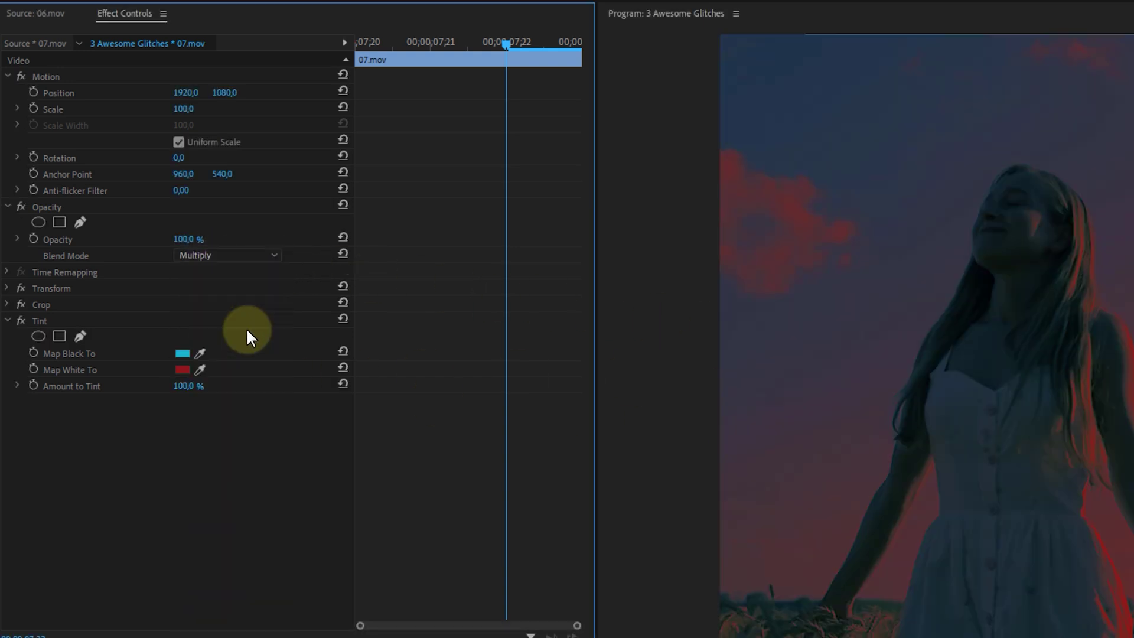
left_click_drag(184, 114, 380, 96)
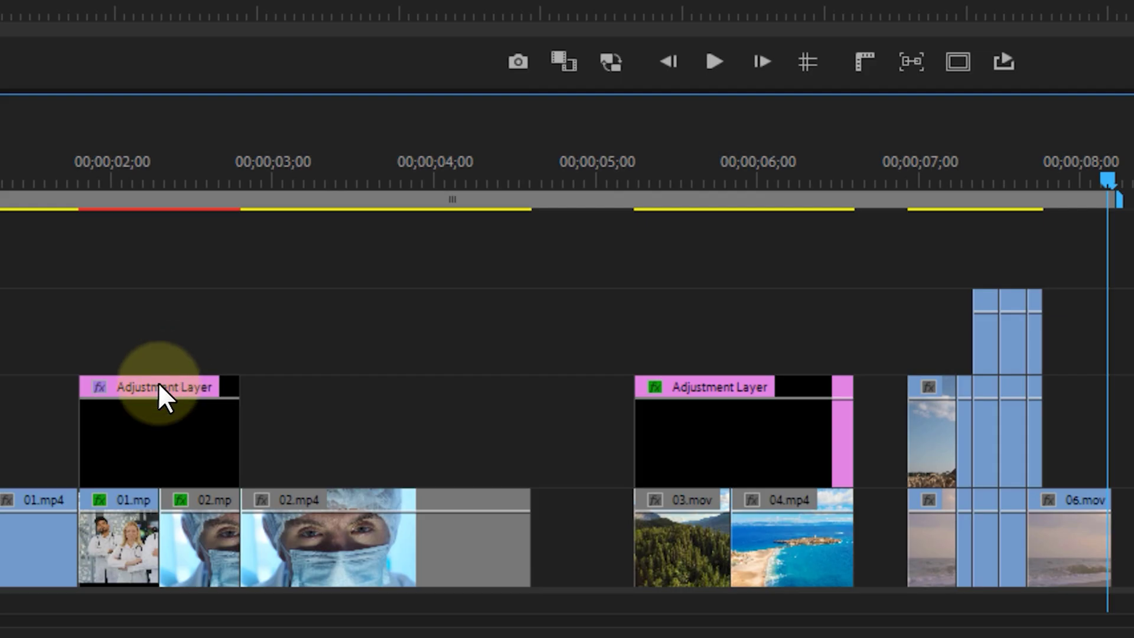
- Alt-drag a copy of the adjustment layer onto the top track above the split-screen pieces
left_click_drag(106, 442, 976, 251)
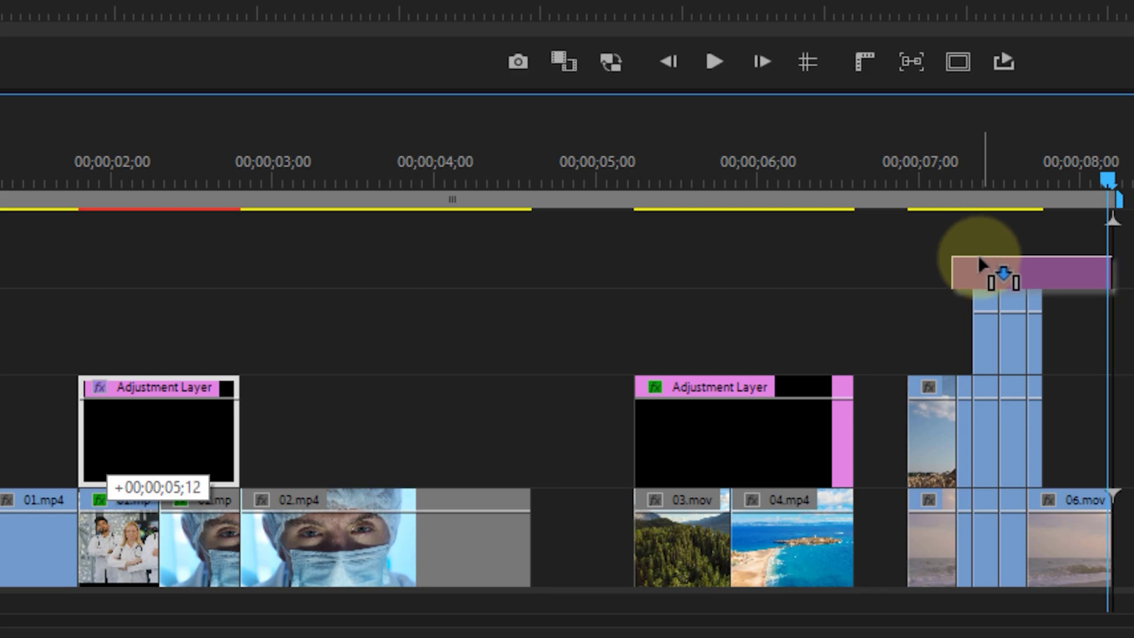